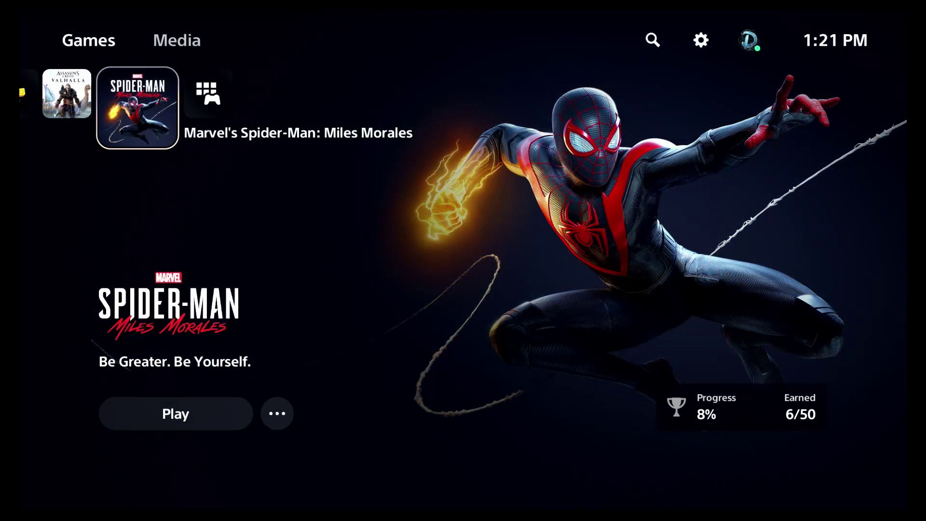
- On the Games home screen with Miles Morales featured, move focus to the Settings gear
click(701, 40)
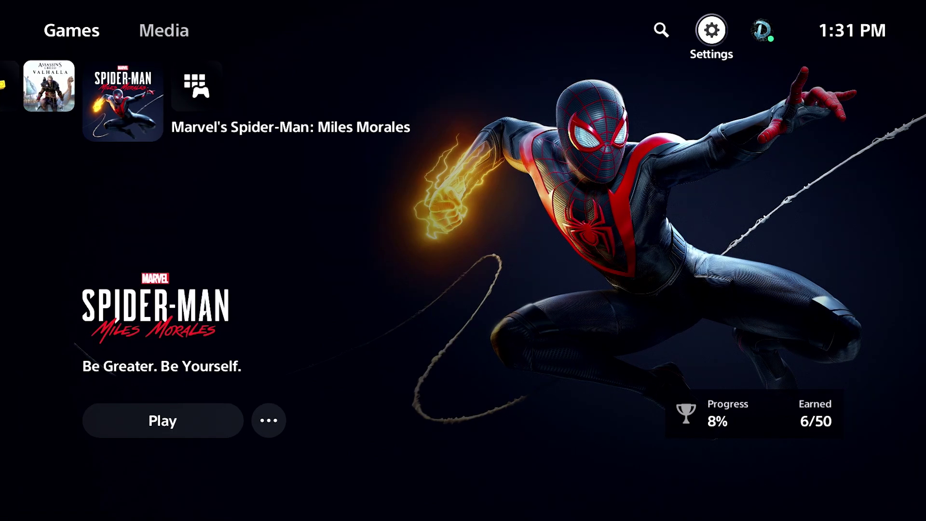
- Go to Settings > Captures and Broadcasts > Broadcasts and bring up the Video Quality choices
key(Return)
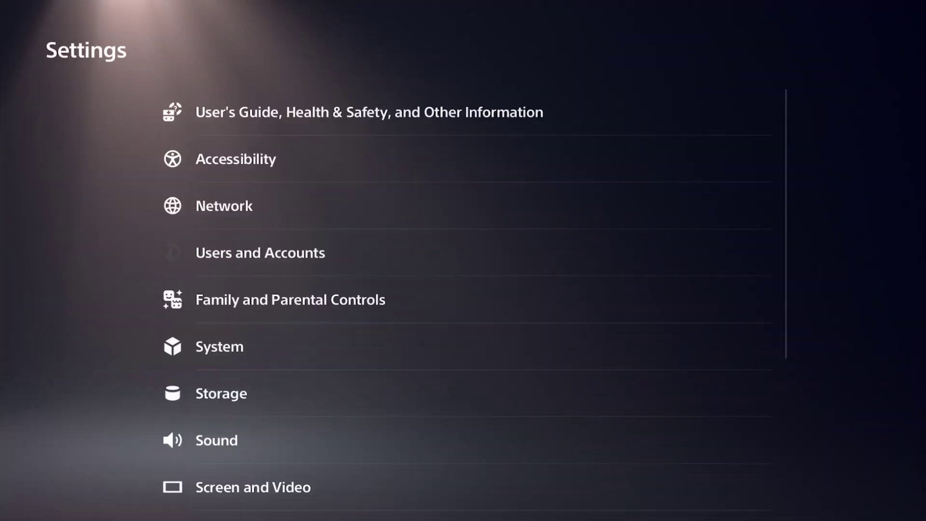
key(Down)
key(Down)
key(Down)
key(Down)
key(Down)
key(Down)
key(Down)
key(Down)
key(Down)
key(Down)
key(Down)
key(Down)
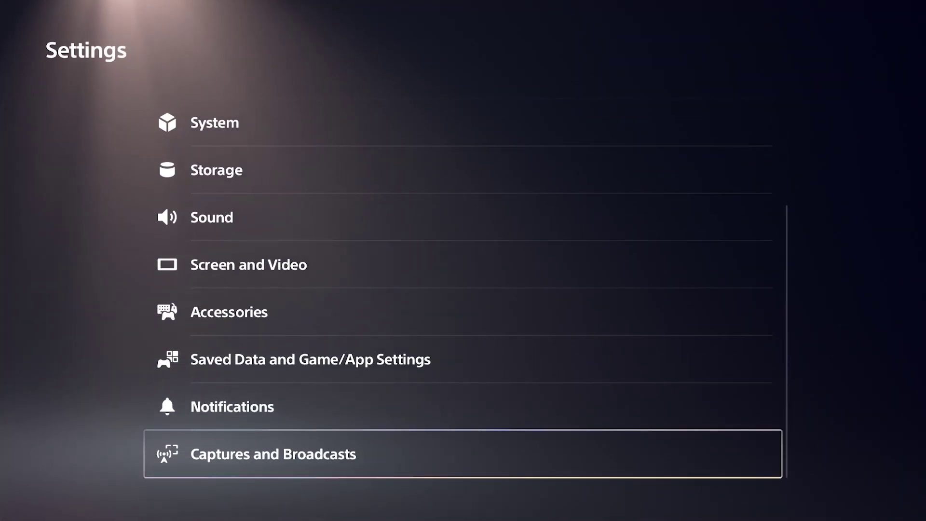
key(Return)
key(Down)
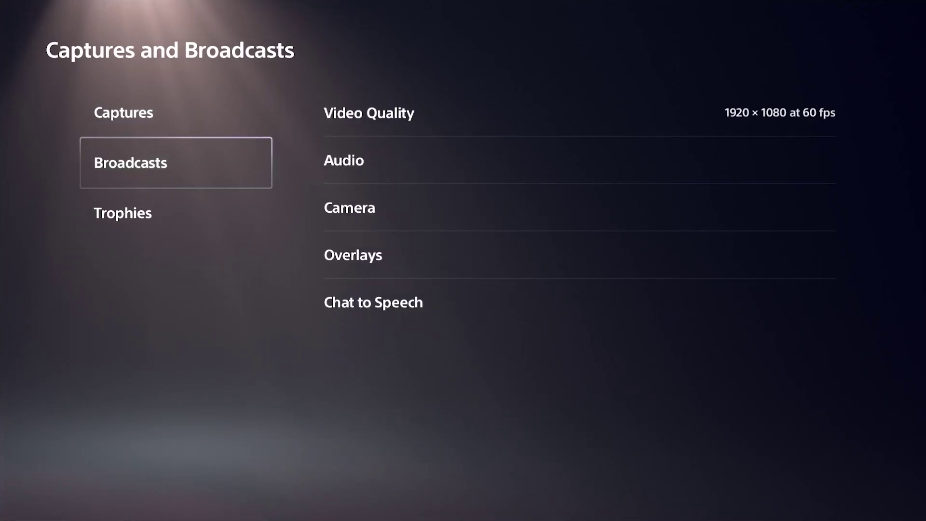
key(Right)
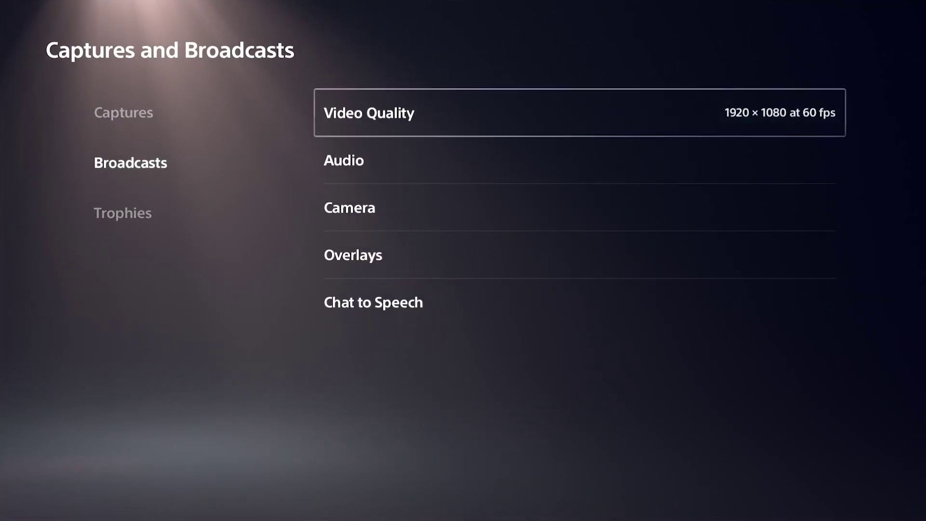
key(Return)
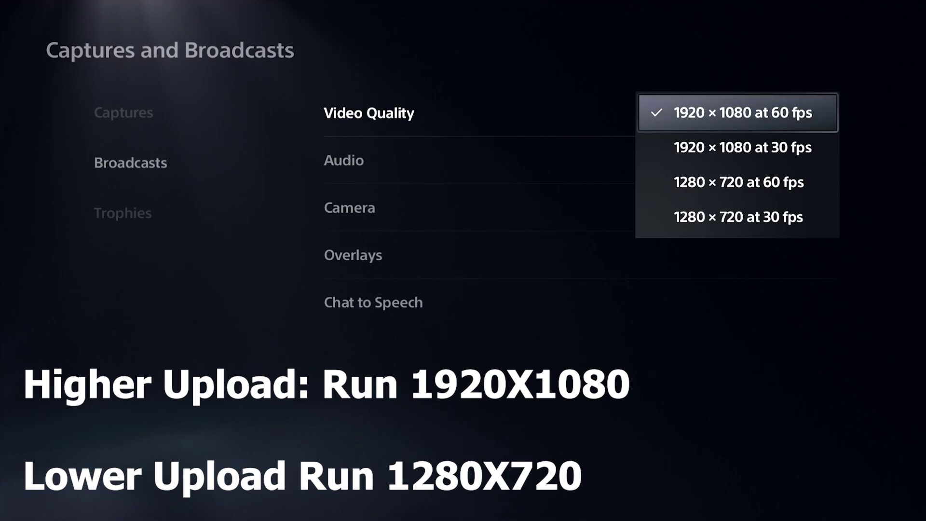
- Browse the resolutions, keep 1920 × 1080 at 60 fps, then go to broadcast Audio
key(Down)
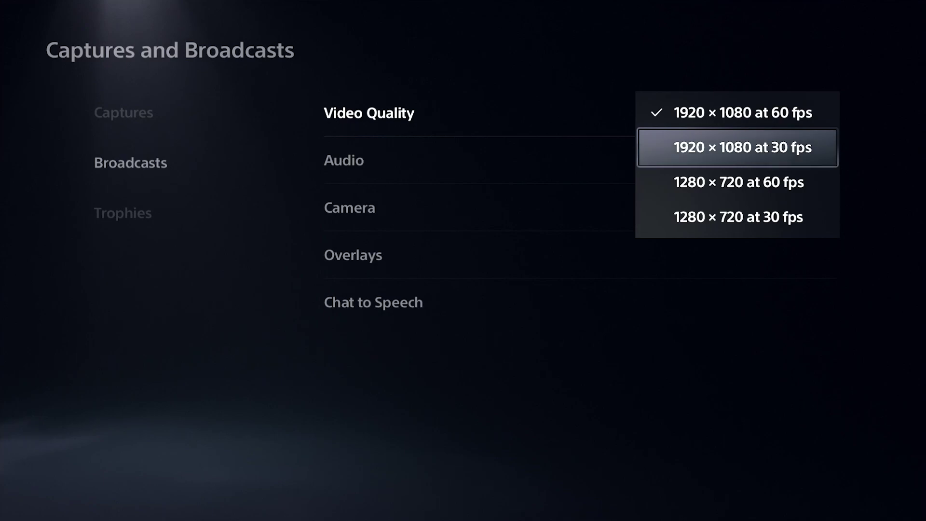
key(Up)
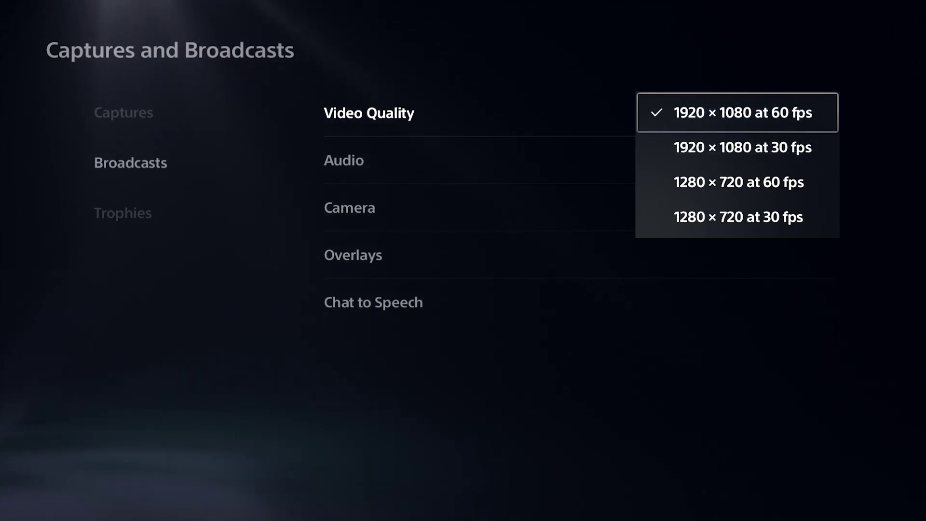
key(Down)
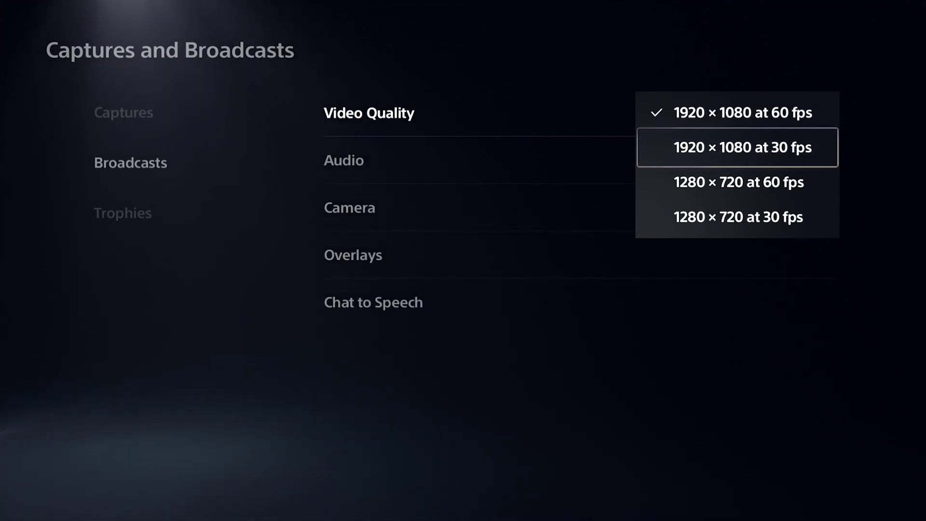
key(Down)
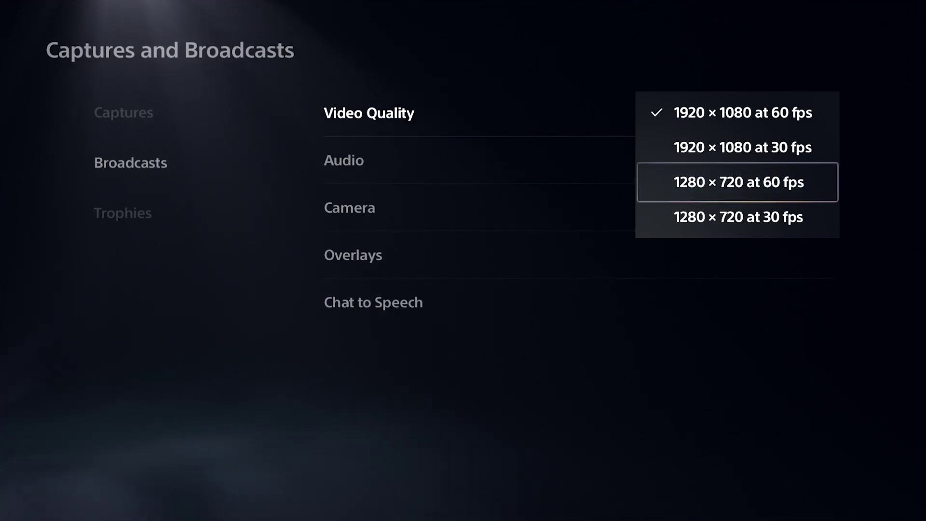
click(738, 217)
key(Up)
key(Up)
key(Up)
key(Down)
key(Down)
key(Down)
key(Up)
key(Up)
key(Up)
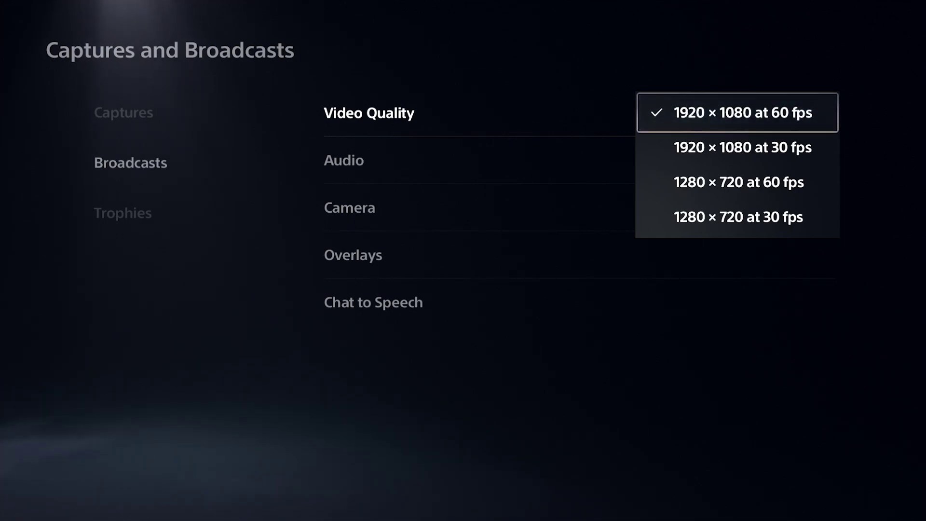
key(Return)
key(Down)
key(Return)
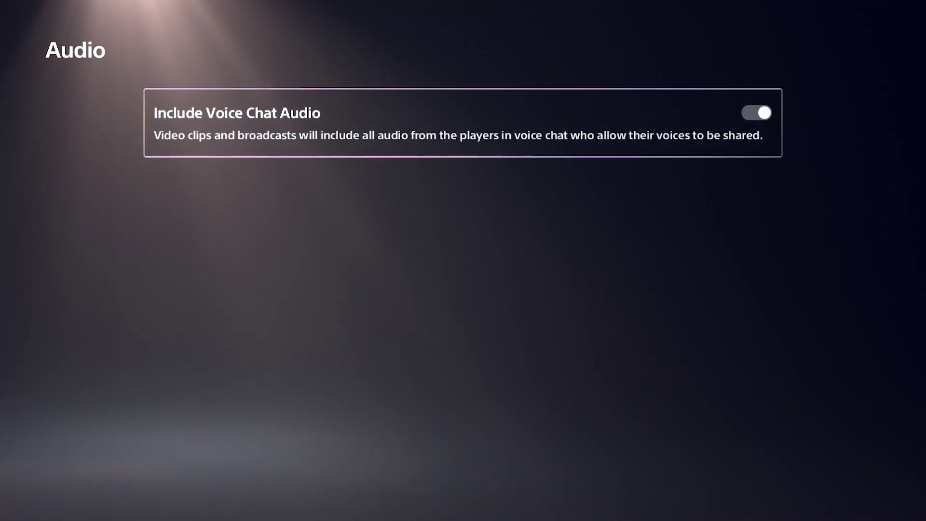
- Toggle Include Voice Chat Audio off and back on, then go to the Camera settings
key(Return)
key(Return)
key(Return)
key(Return)
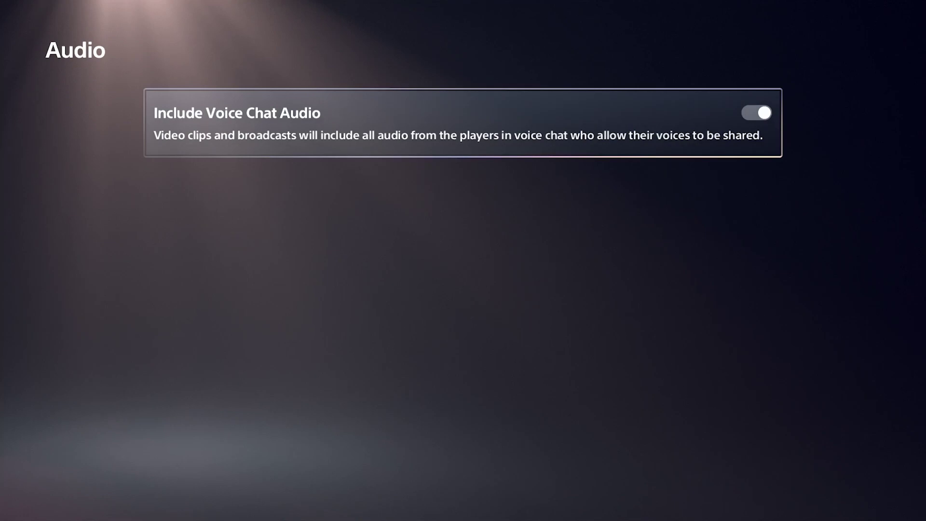
key(Escape)
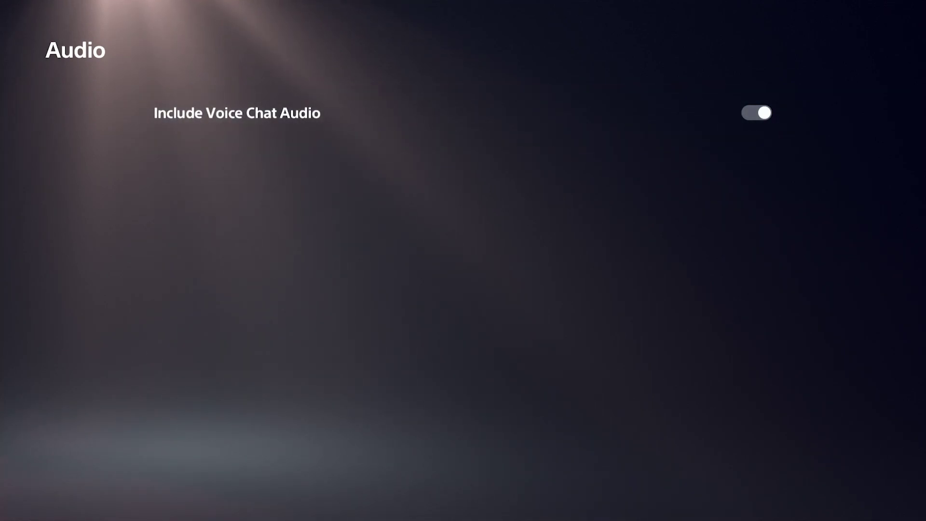
key(Down)
key(Return)
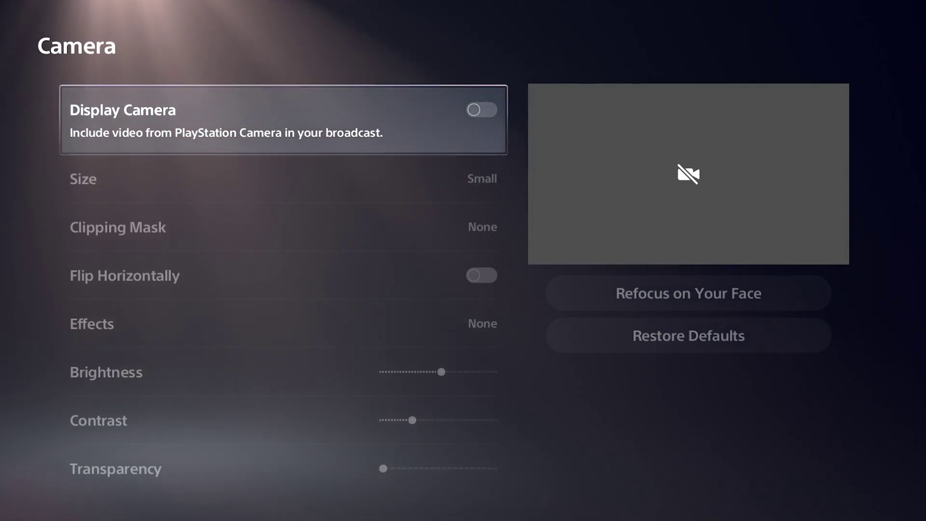
- Turn on Display Camera and look over Refocus on Your Face and Restore Defaults
key(Return)
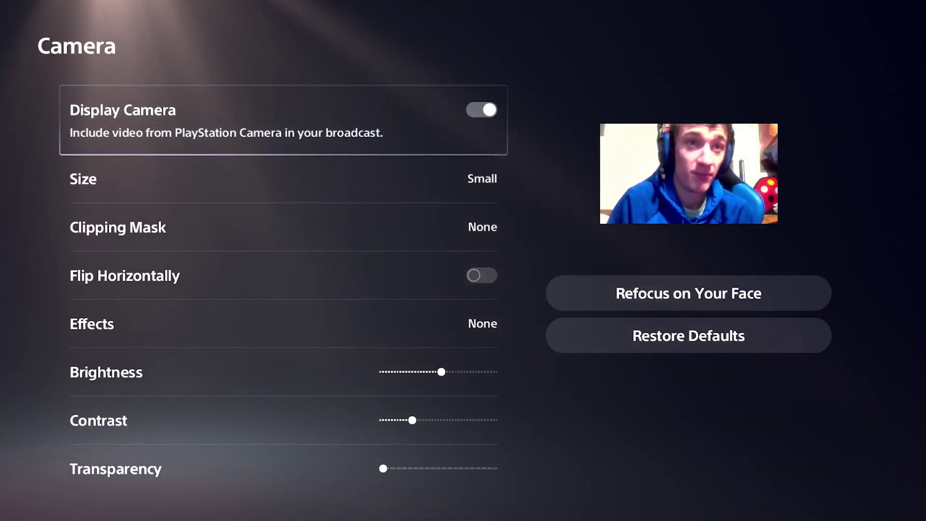
key(Right)
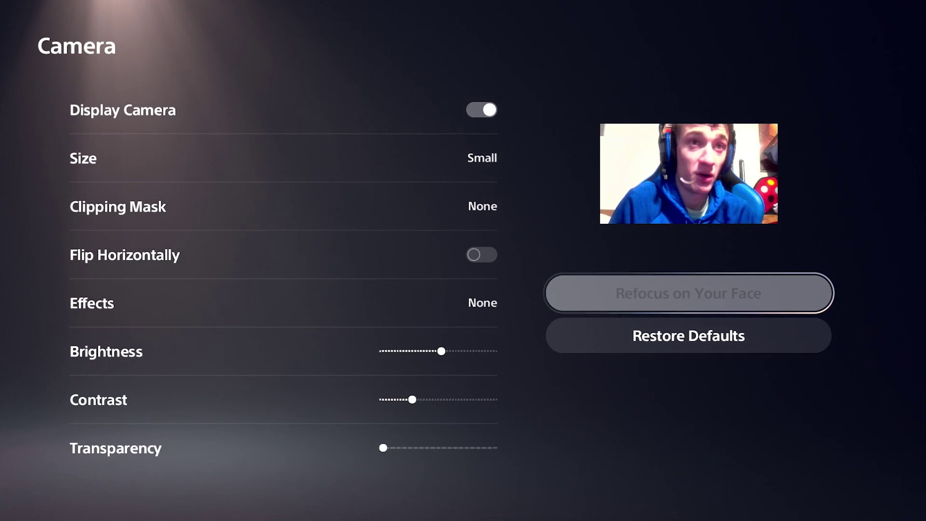
key(Down)
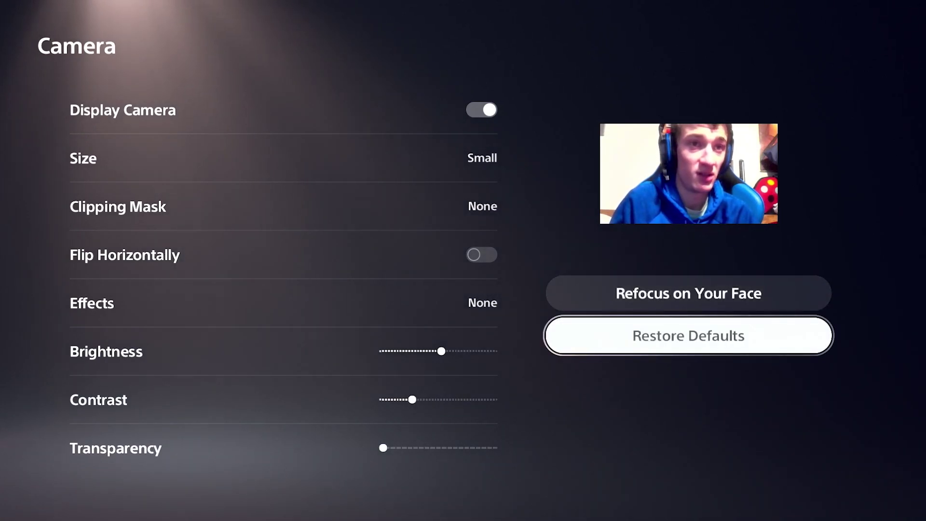
key(Up)
key(Down)
key(Left)
- Try camera sizes Medium and Large, then set the camera Size to Small
key(Down)
key(Down)
key(Return)
key(Return)
key(Down)
key(Return)
key(Return)
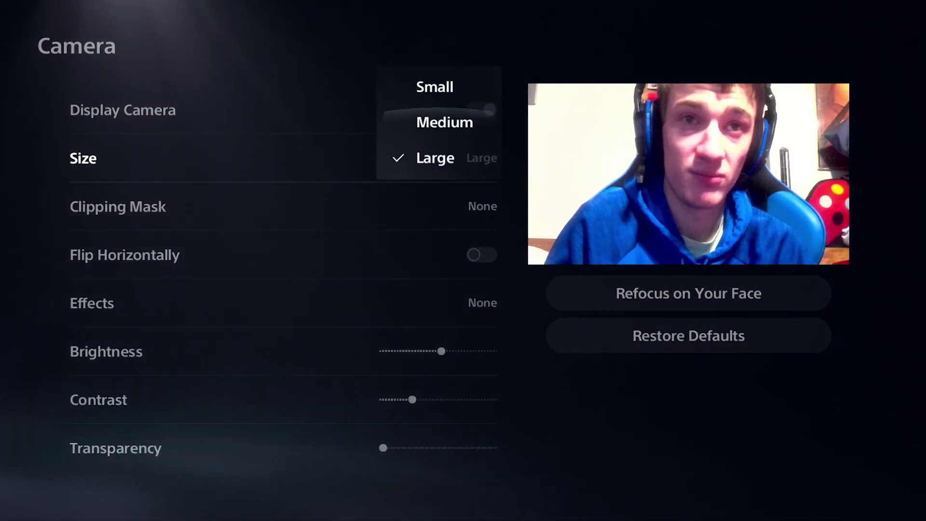
key(Up)
key(Up)
key(Return)
key(Down)
- Cycle through Circle and Square Cutout, then set the Clipping Mask to Hex Cutout
key(Return)
key(Down)
key(Return)
key(Return)
key(Down)
key(Return)
key(Return)
key(Down)
key(Return)
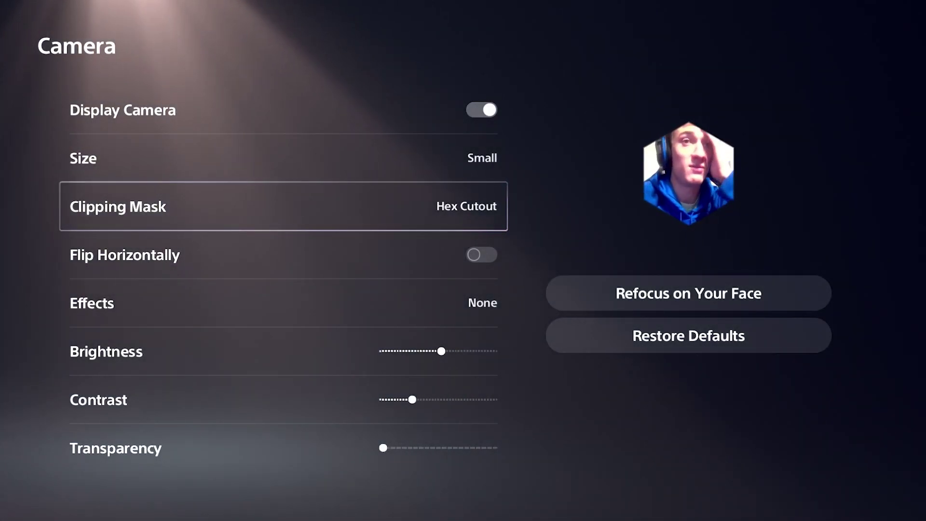
- Try the Square and Circle Cutout masks, then set the Clipping Mask to None
key(Return)
key(Down)
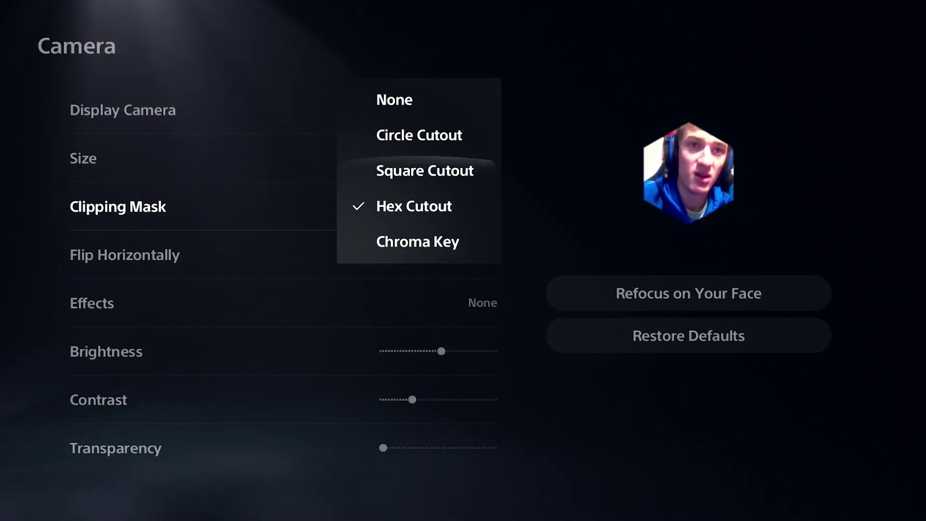
key(Return)
key(Return)
key(Up)
key(Return)
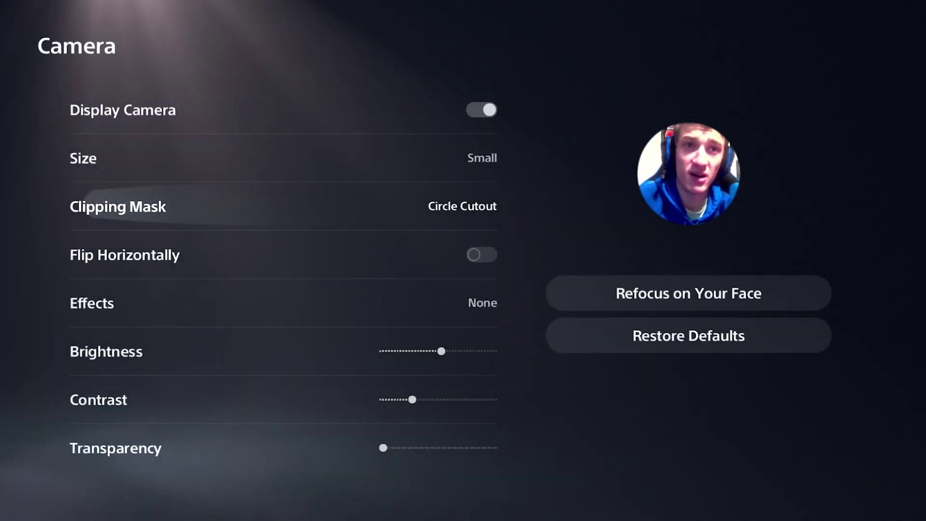
key(Return)
key(Up)
key(Return)
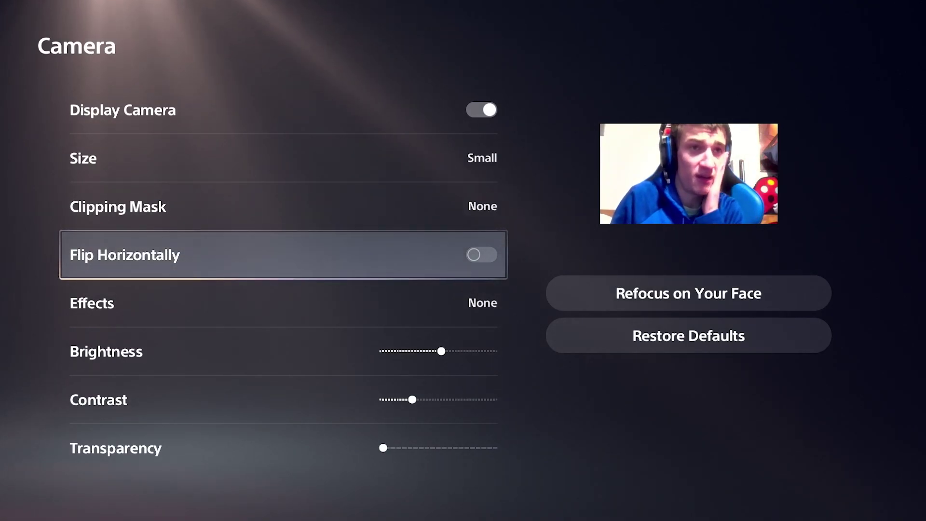
- Turn Flip Horizontally on to mirror the camera, then back off
key(Down)
key(Up)
key(Return)
key(Return)
key(Return)
key(Return)
key(Down)
- Try the Comic and Pixelate camera effects
key(Return)
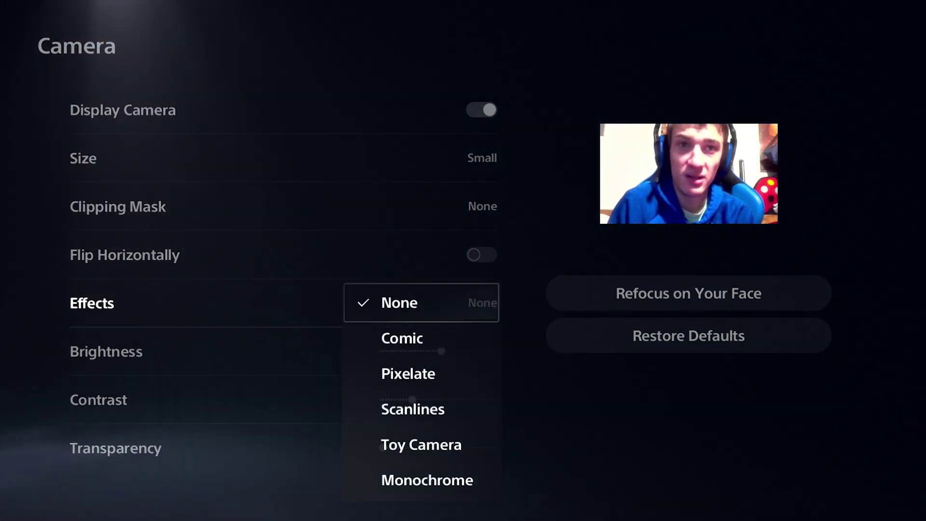
key(Down)
key(Return)
key(Return)
key(Down)
key(Return)
key(Down)
key(Up)
key(Return)
key(Down)
- Try the Scanlines and Monochrome effects, then set Effects back to None
key(Return)
key(Return)
key(Down)
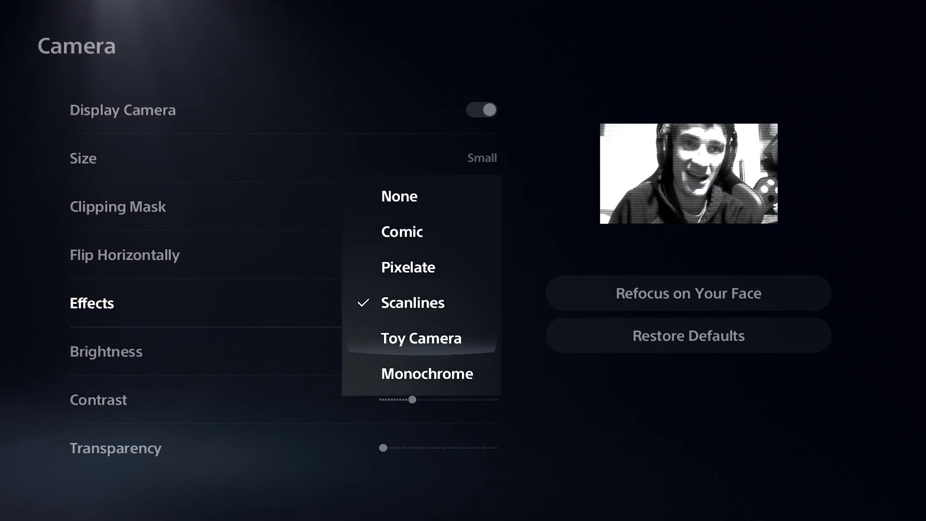
key(Return)
key(Return)
key(Down)
key(Return)
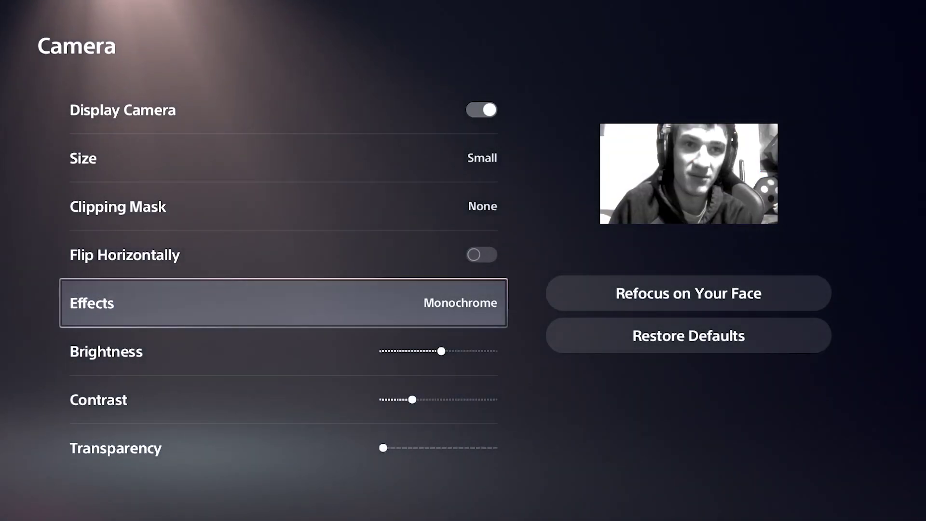
key(Return)
key(Up)
key(Up)
key(Up)
key(Up)
key(Up)
key(Return)
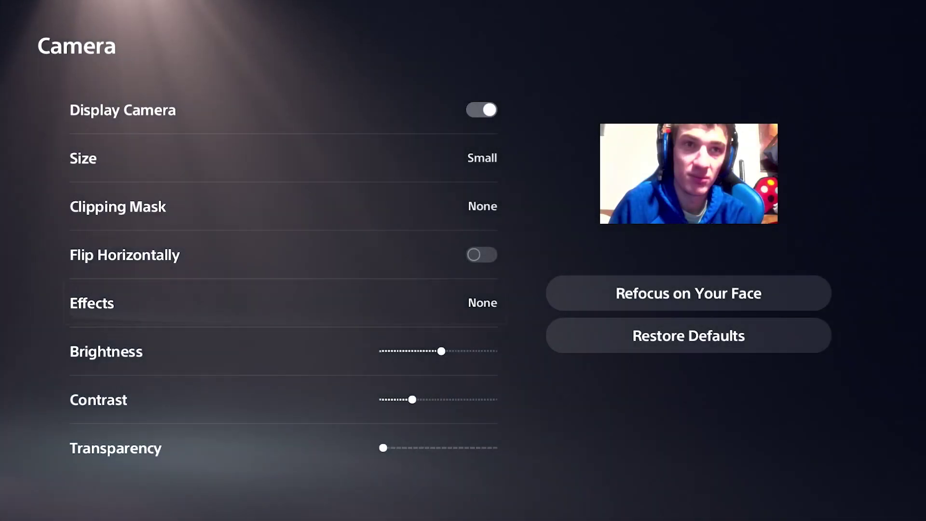
- Raise the camera Brightness slightly
key(Down)
key(Right)
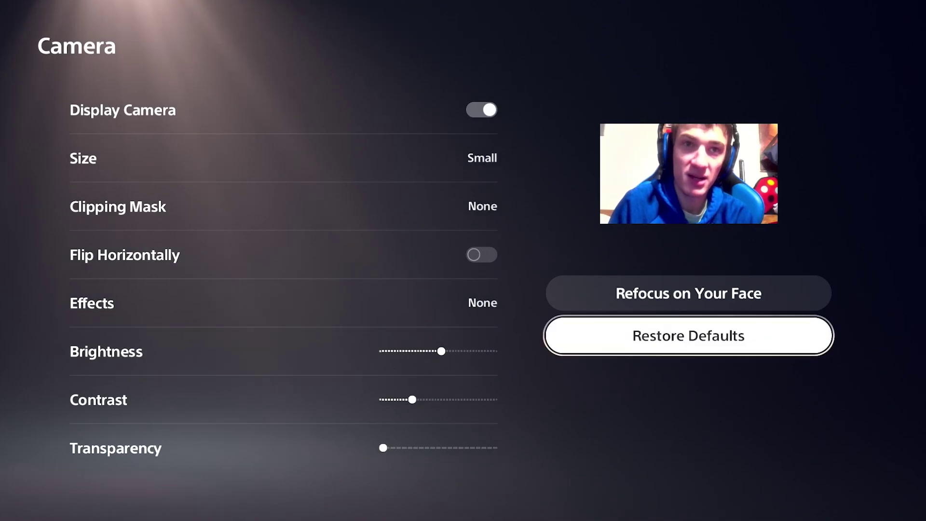
key(Left)
key(Return)
key(Right)
key(Right)
key(Right)
key(Right)
key(Left)
key(Left)
key(Left)
key(Left)
key(Left)
key(Left)
key(Left)
key(Left)
key(Right)
key(Right)
key(Right)
key(Right)
key(Right)
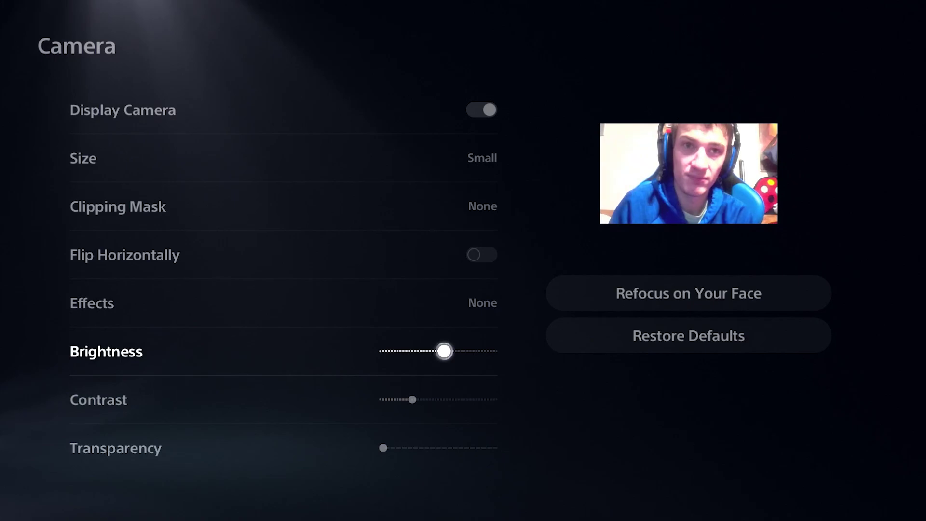
key(Return)
key(Down)
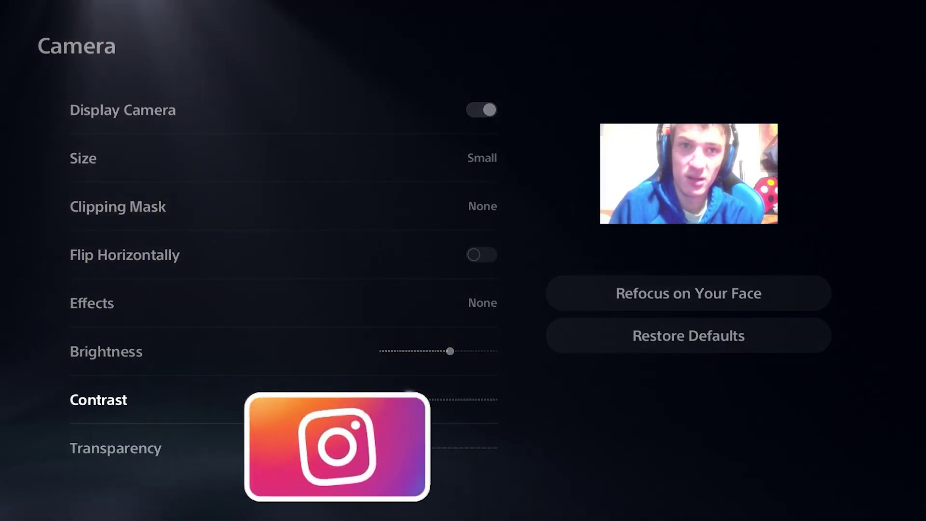
- Lower the camera Contrast slightly
key(Right)
key(Left)
key(Return)
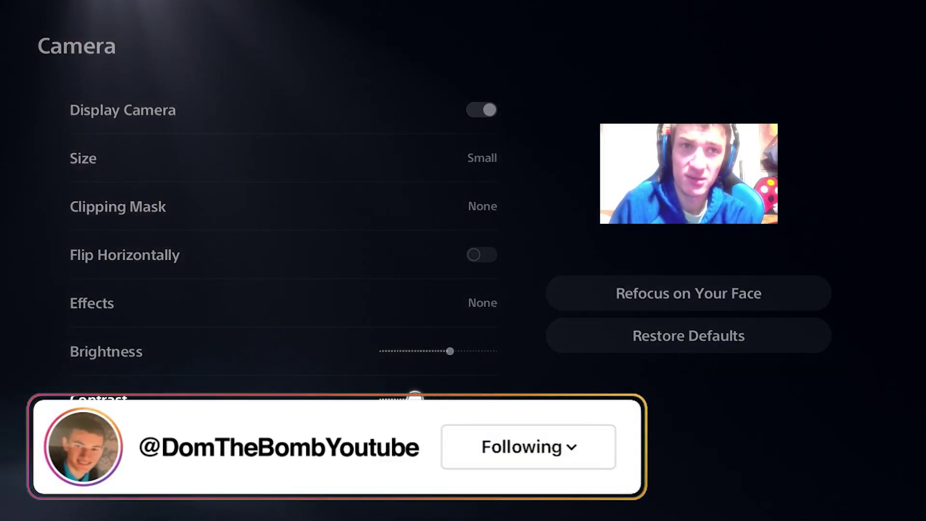
key(Left)
- Try about 70% camera Transparency, then set Transparency back to zero
key(Down)
key(Return)
key(Right)
key(Right)
key(Right)
key(Right)
key(Right)
key(Right)
key(Right)
key(Right)
key(Right)
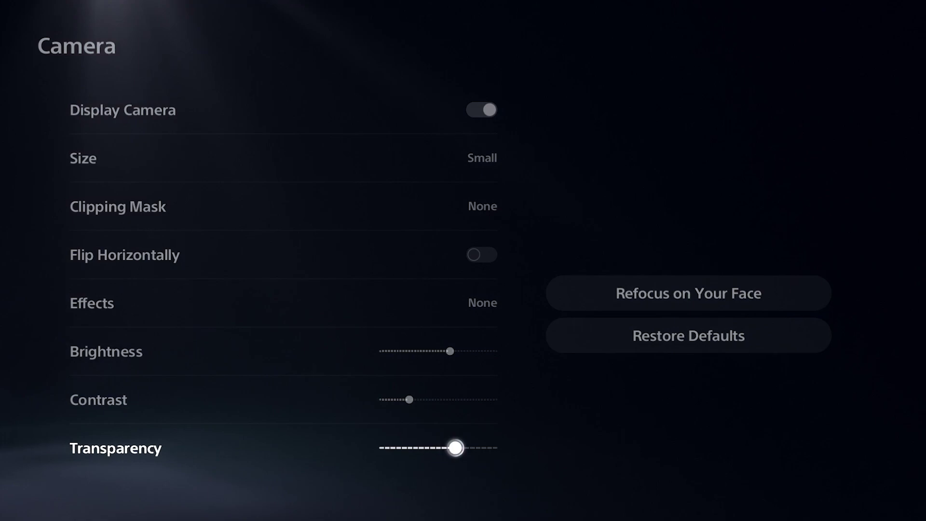
key(Left)
key(Left)
key(Left)
key(Left)
key(Left)
key(Left)
key(Right)
key(Right)
key(Right)
key(Right)
key(Right)
key(Right)
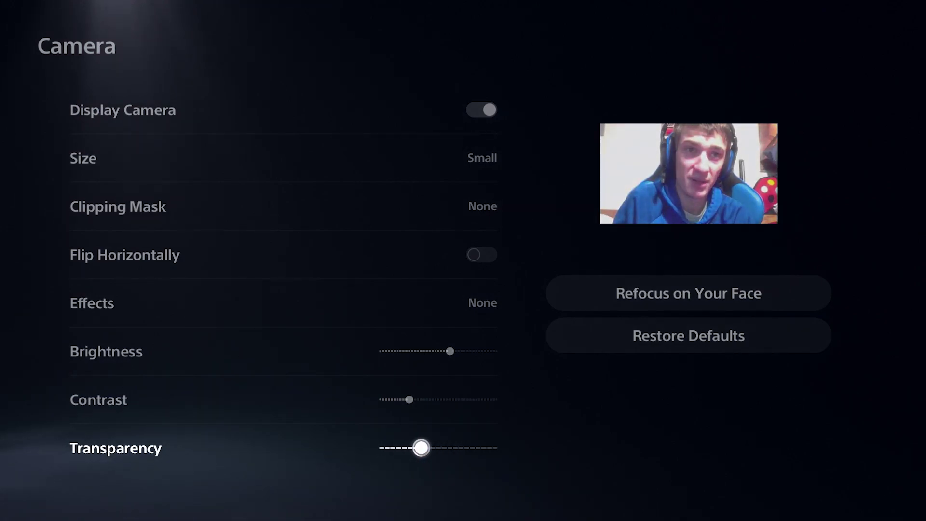
key(Return)
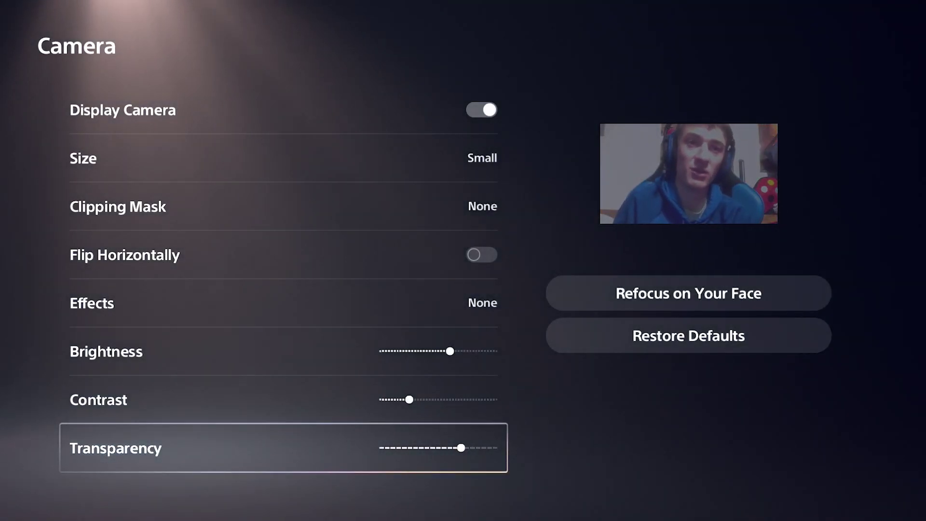
key(Return)
key(Left)
key(Left)
key(Left)
key(Left)
key(Left)
key(Left)
key(Return)
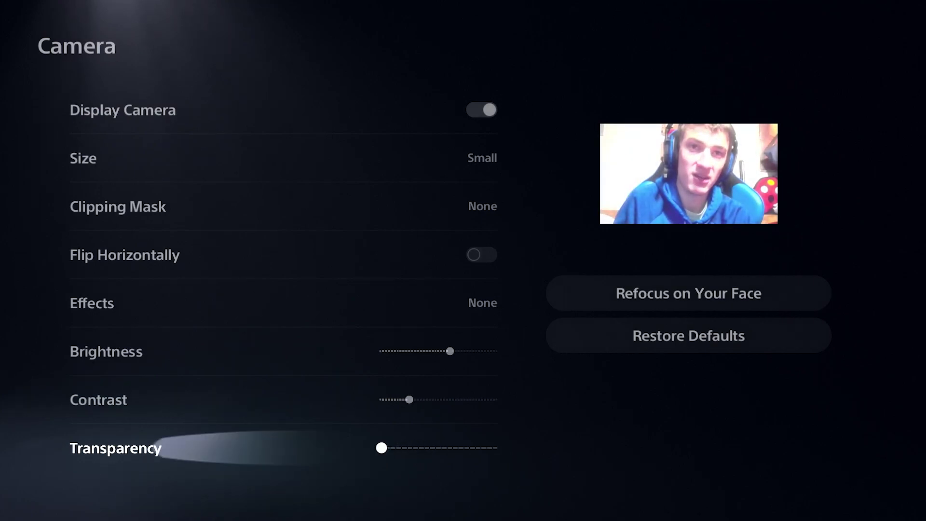
key(Up)
key(Up)
key(Up)
key(Up)
key(Up)
key(Up)
key(Up)
- Turn off Display Camera and return to the Broadcasts list with Overlays highlighted
key(Return)
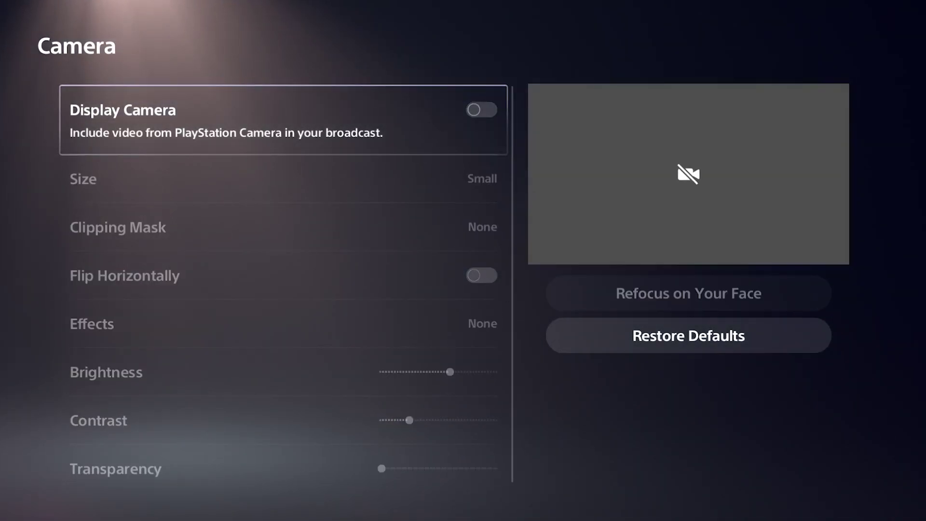
key(Right)
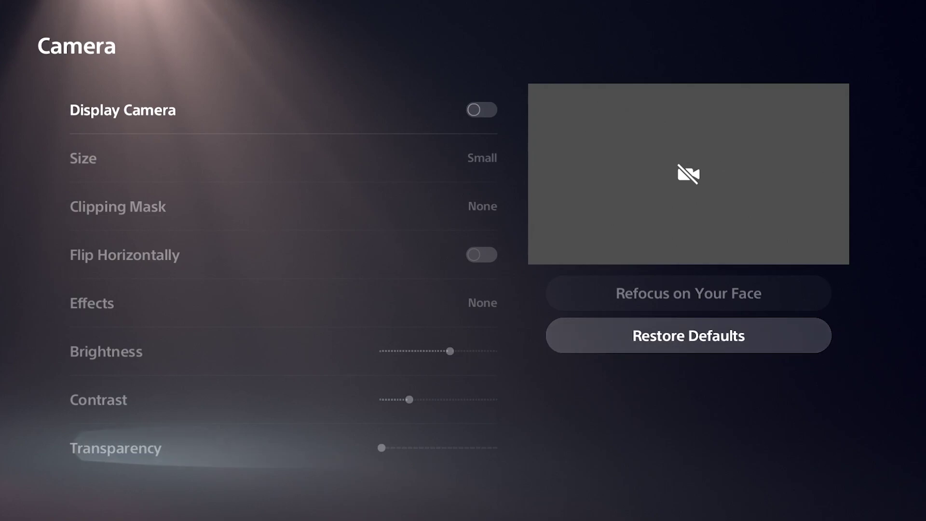
key(Left)
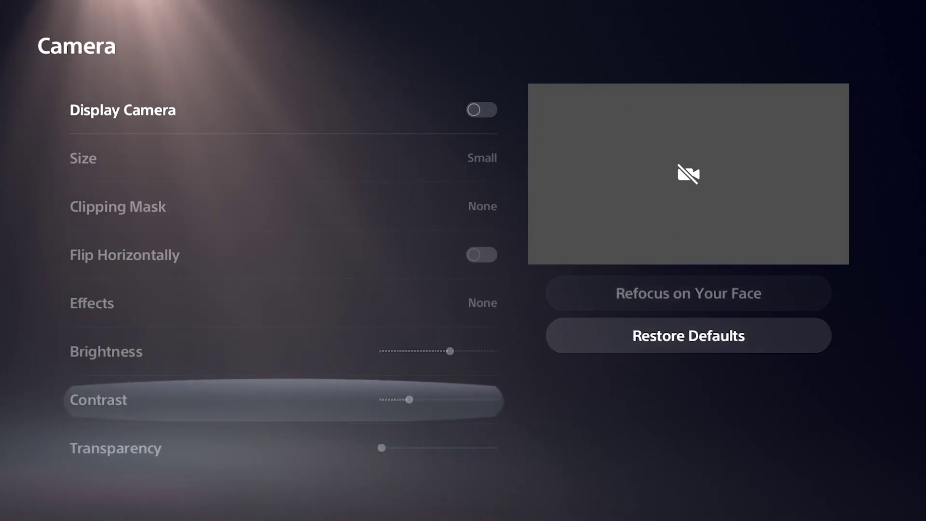
key(Up)
key(Right)
key(Left)
key(Up)
key(Up)
key(Up)
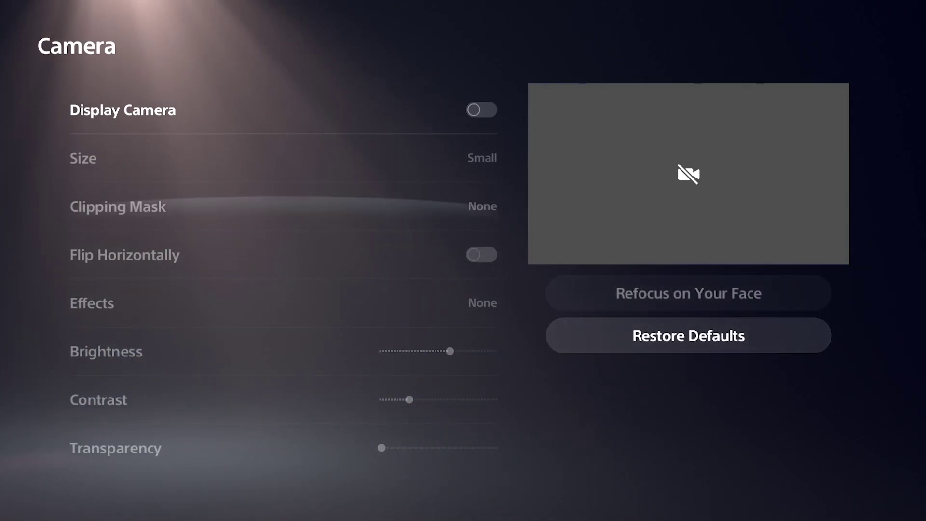
key(Escape)
key(Down)
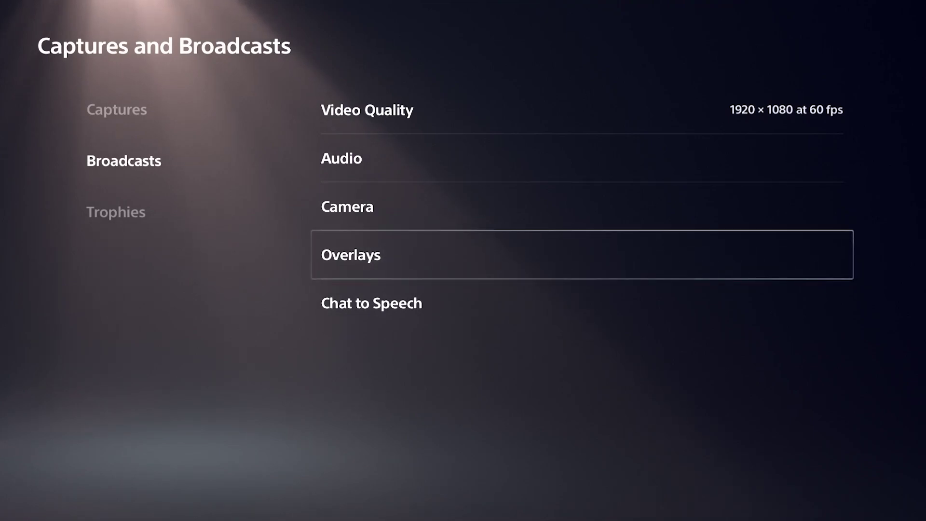
- Compare the Display Chat and Display Activity overlay options, leaving Display Activity off
key(Return)
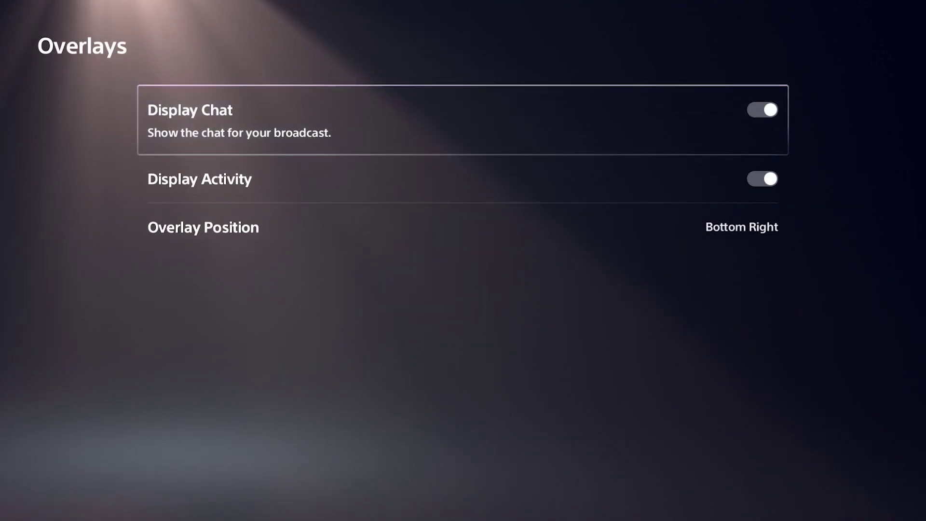
key(Down)
key(Up)
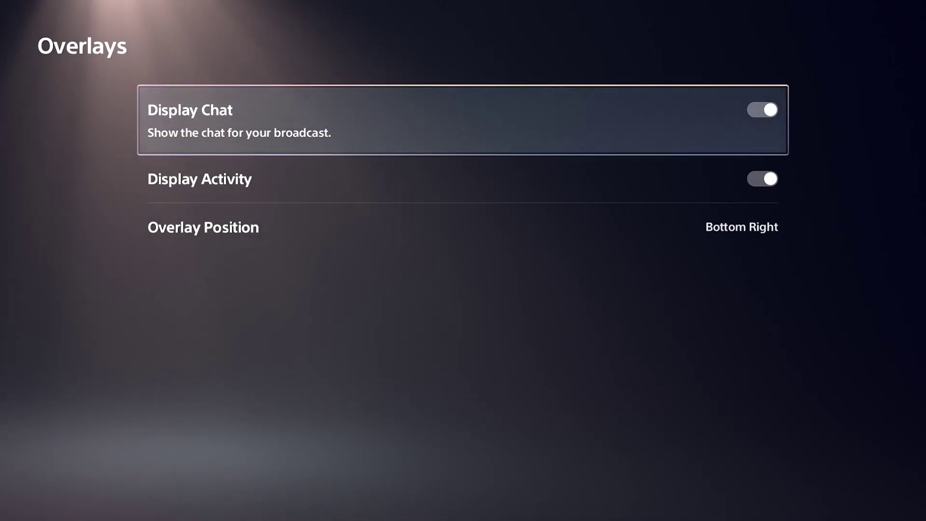
key(Down)
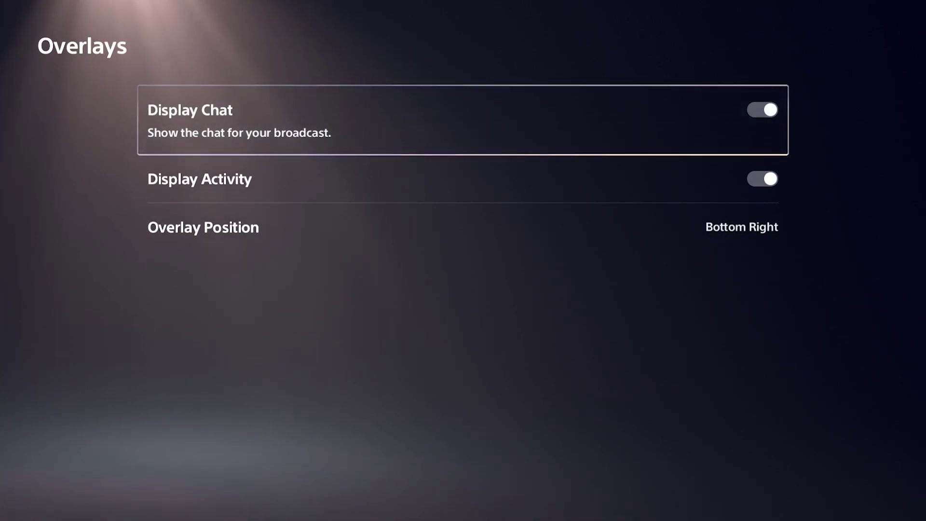
key(Down)
key(Up)
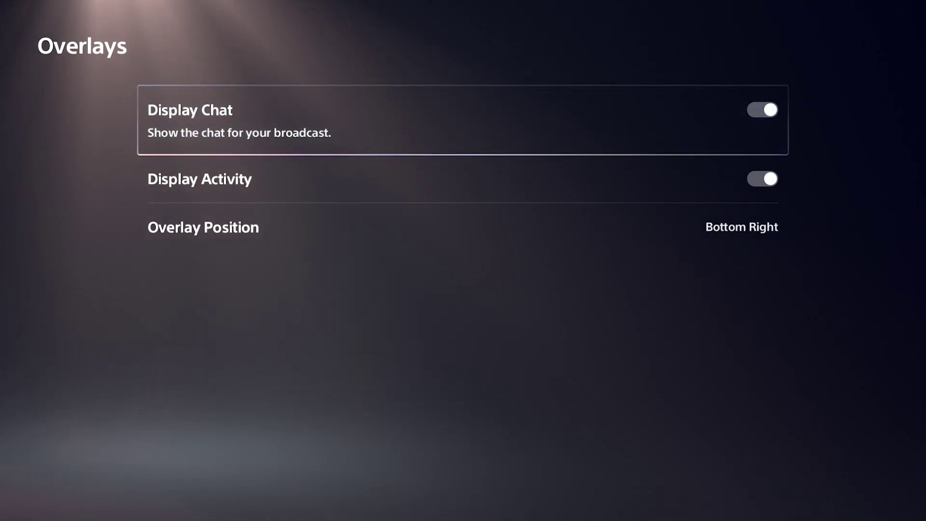
key(Down)
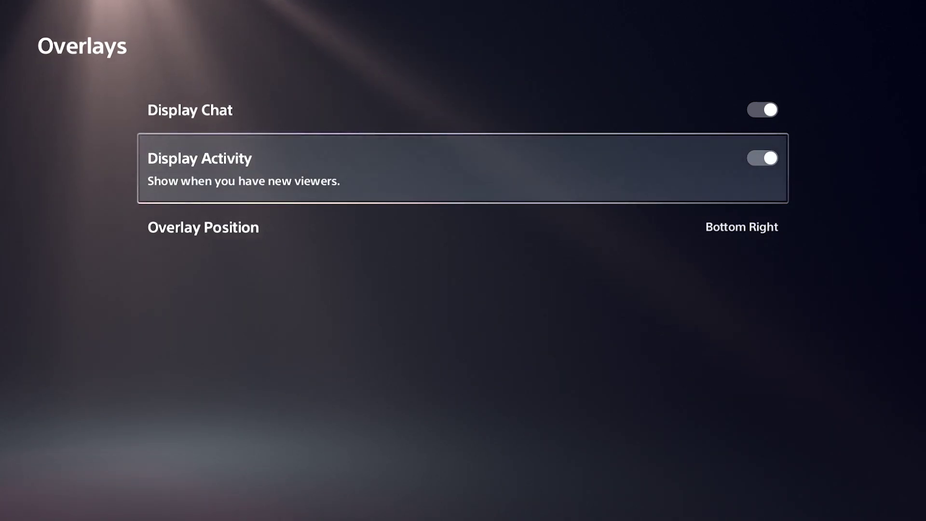
key(Return)
key(Return)
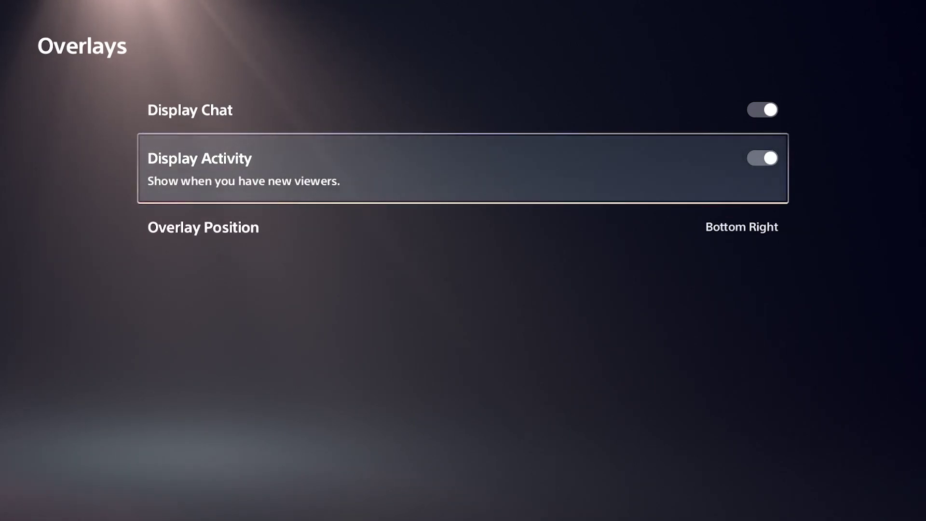
key(Return)
- Try Top Left, then set the Overlay Position to Bottom Right
key(Return)
key(Return)
key(Return)
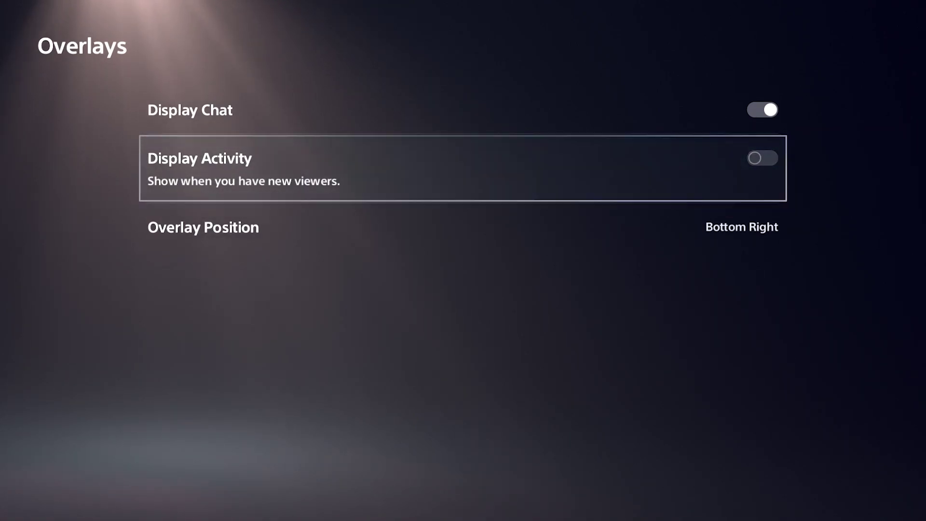
key(Down)
key(Return)
key(Down)
key(Down)
key(Down)
key(Down)
key(Down)
key(Up)
key(Up)
key(Up)
key(Up)
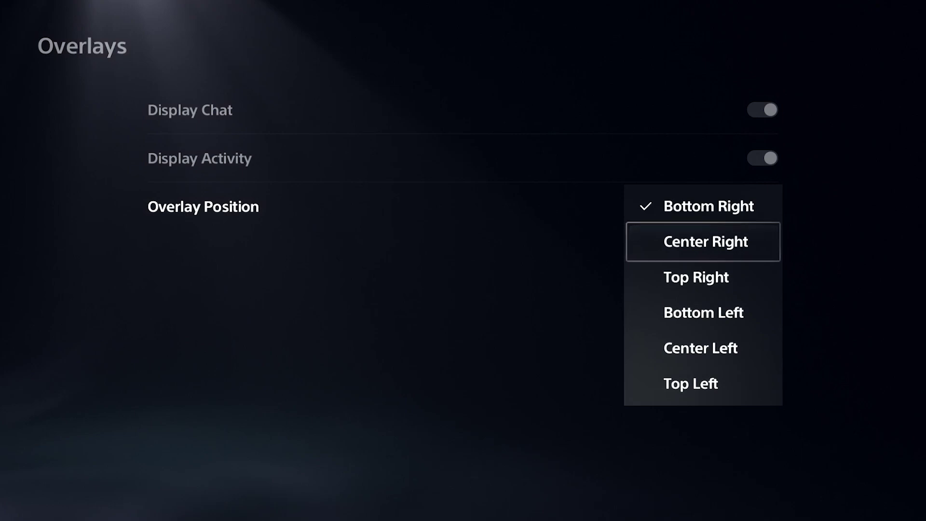
key(Down)
key(Down)
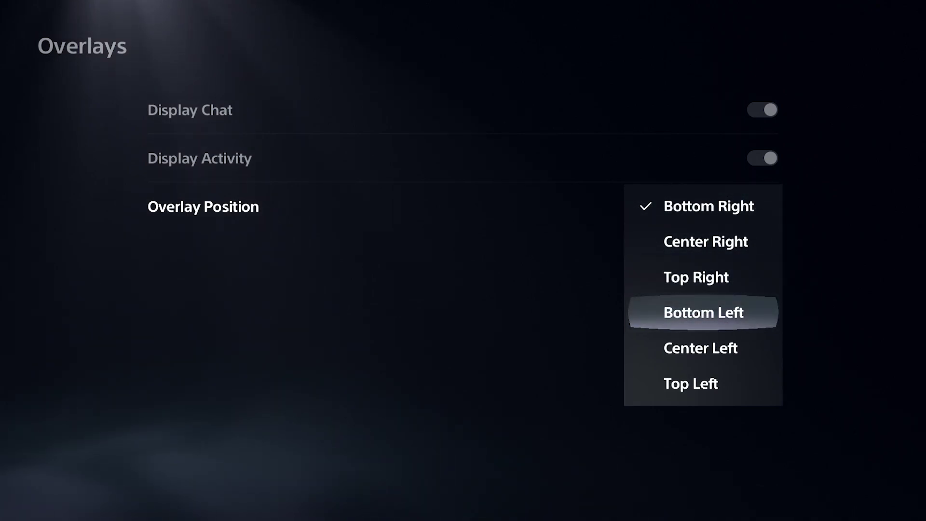
key(Down)
key(Down)
key(Return)
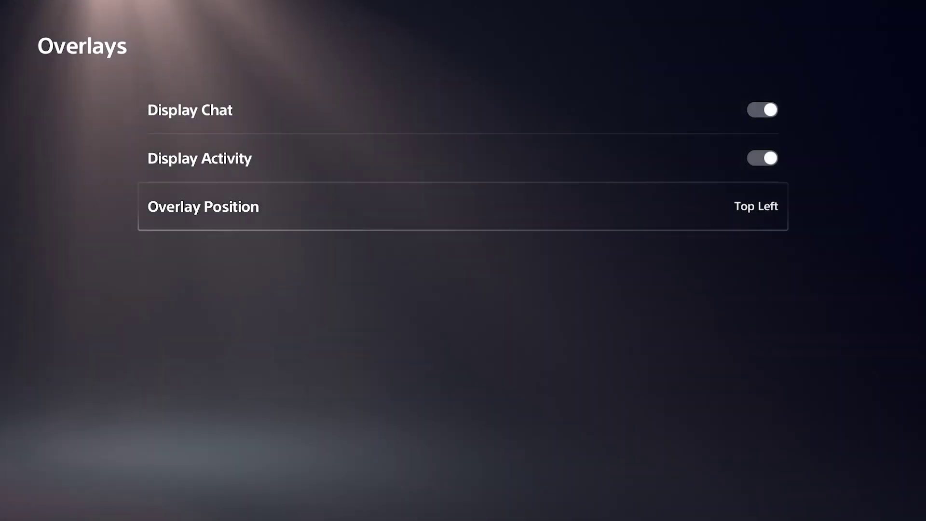
key(Return)
key(Up)
key(Up)
key(Up)
key(Up)
key(Up)
key(Return)
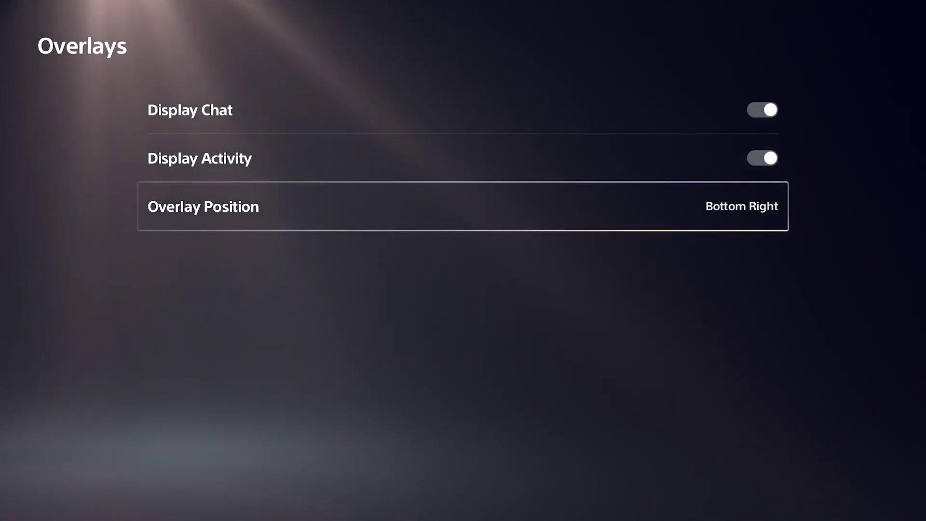
- Back out of Overlays and go to the Chat to Speech settings
key(Escape)
key(Down)
key(Return)
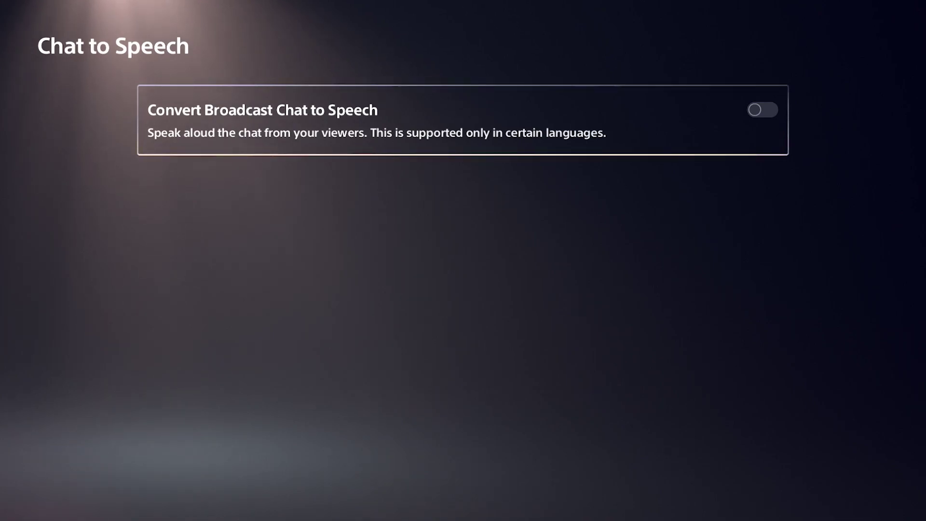
- Turn on Chat to Speech and check Speed and Pitch, keeping both at Normal
key(Return)
key(Down)
key(Return)
key(Escape)
key(Return)
key(Escape)
key(Down)
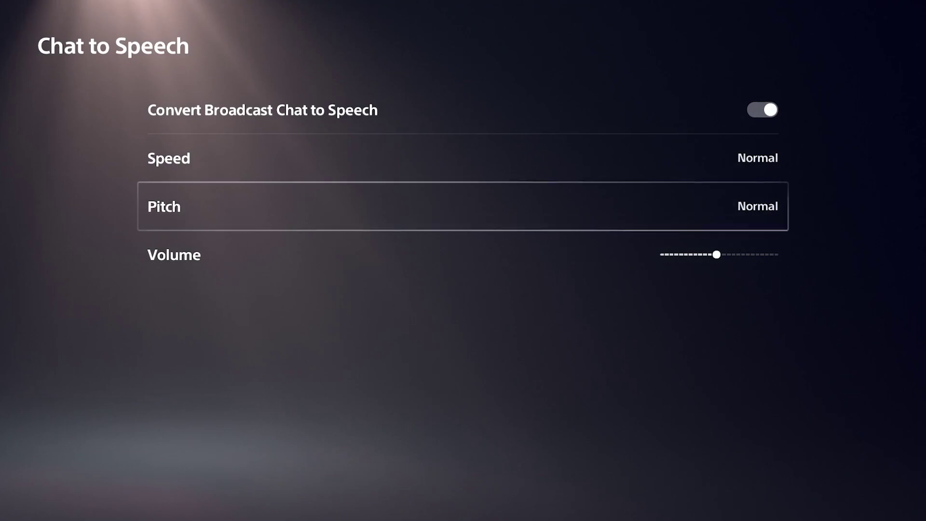
key(Return)
key(Down)
key(Escape)
key(Down)
- Switch Convert Broadcast Chat to Speech back off and return to Captures and Broadcasts
key(Up)
key(Up)
key(Up)
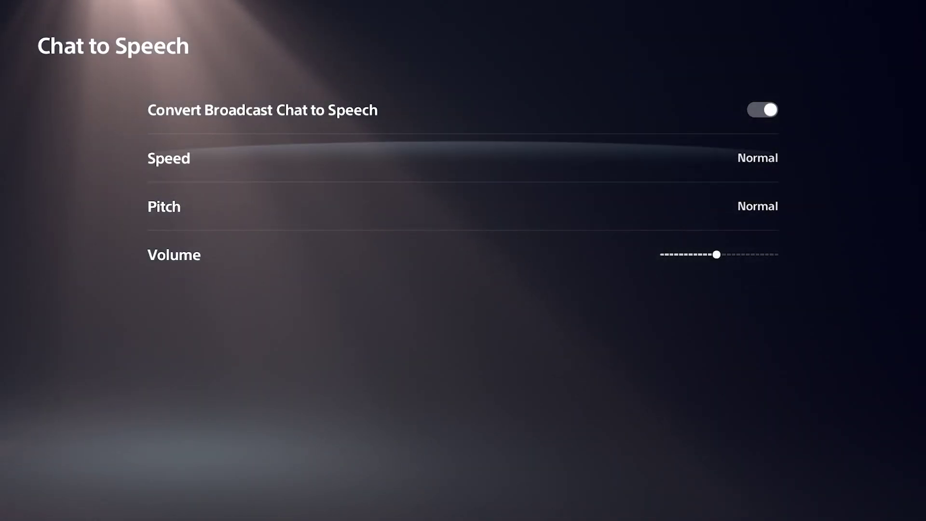
key(Return)
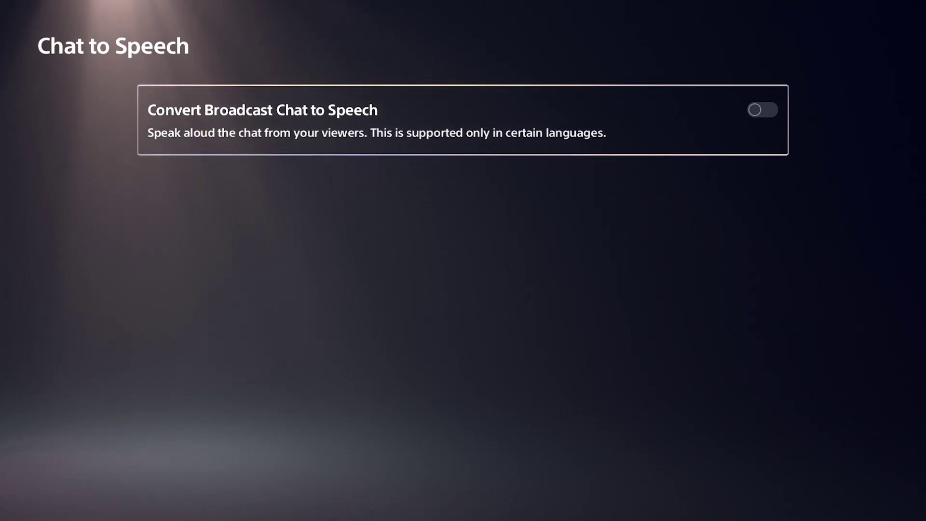
key(Escape)
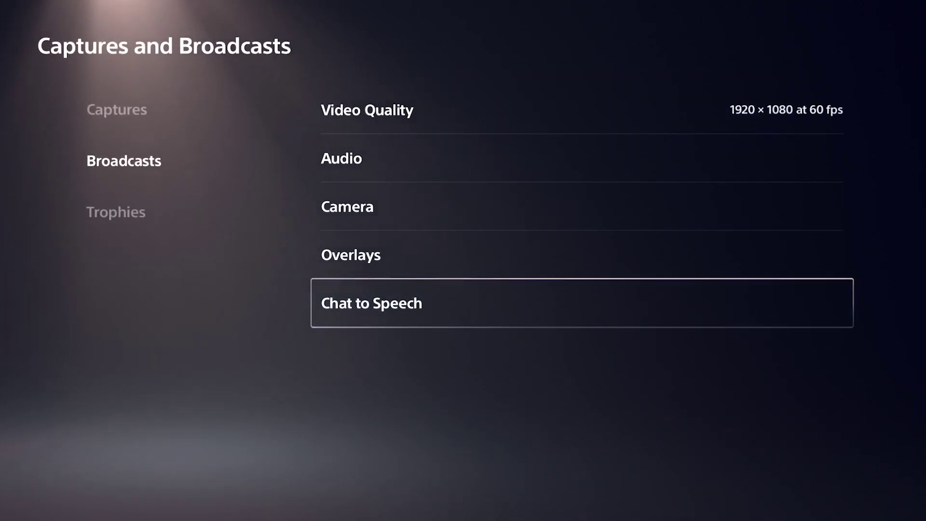
key(Left)
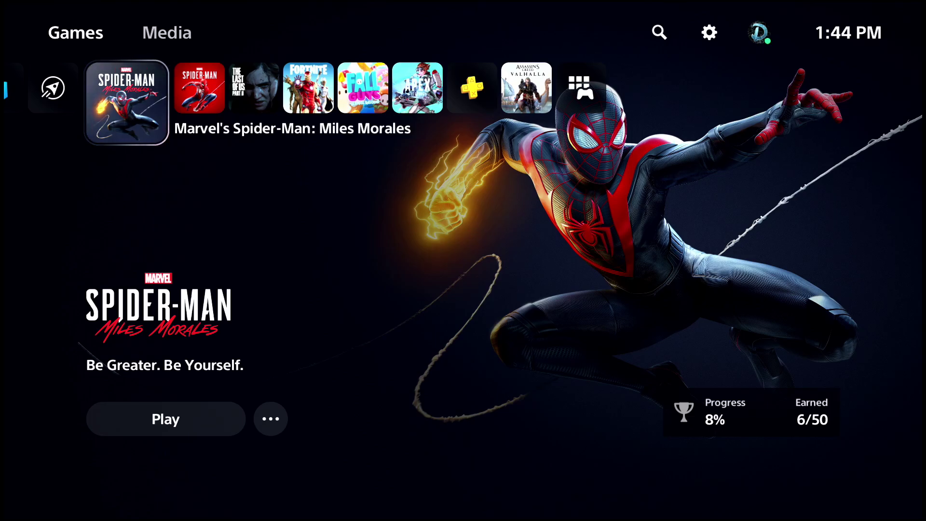
- Launch Marvel's Spider-Man: Miles Morales and move to Broadcast in the Create menu
key(Return)
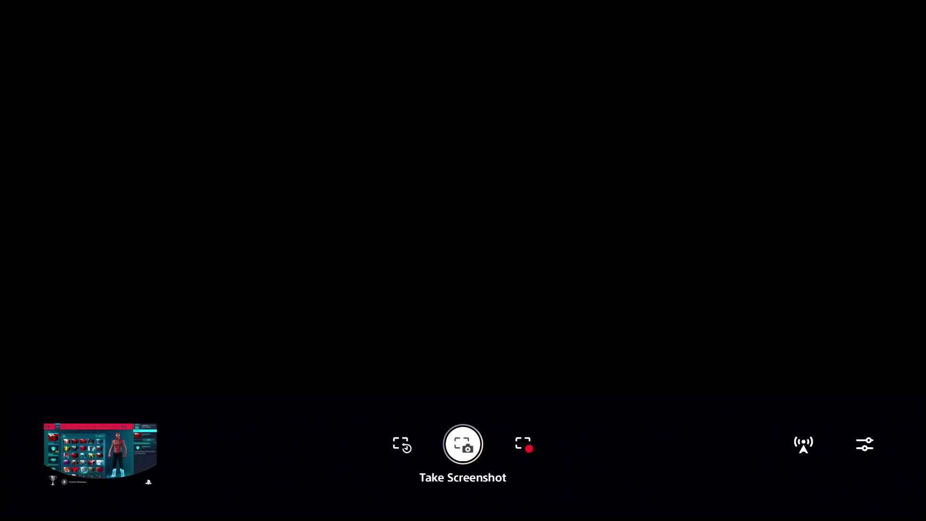
key(Left)
key(Right)
key(Right)
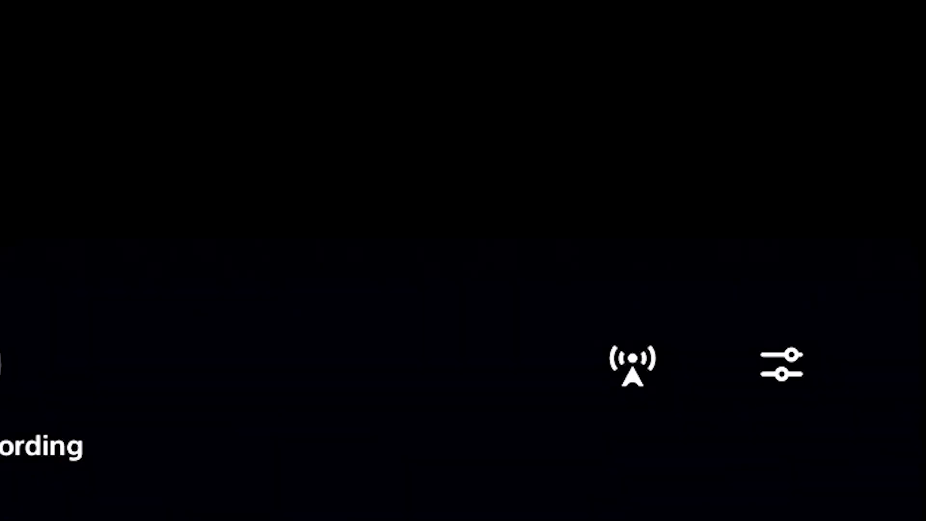
key(Right)
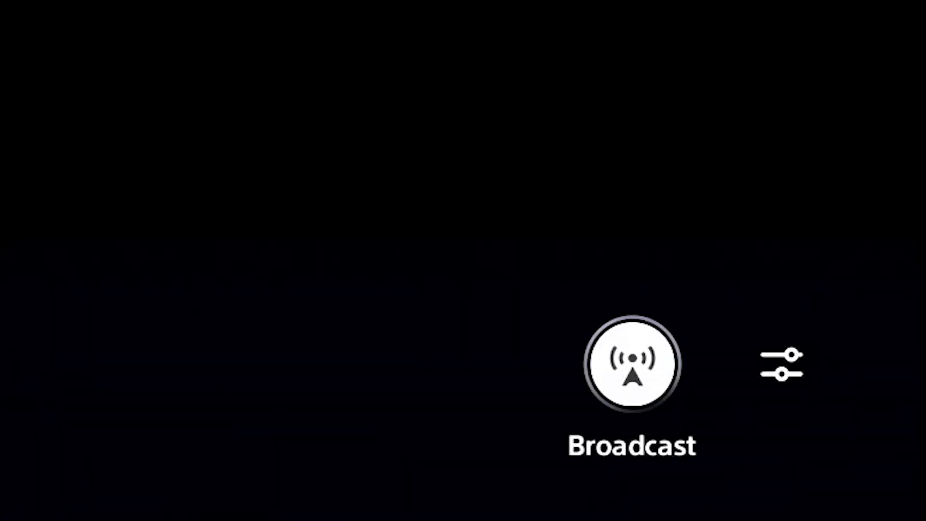
- Open the YouTube broadcast setup and look over its fields and Go Live / more-options buttons
key(Return)
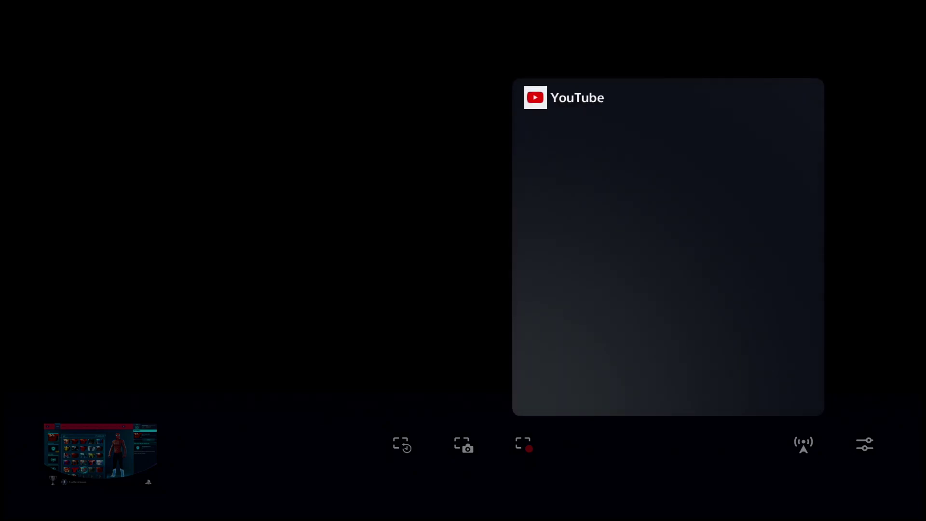
key(Down)
key(Up)
key(Down)
key(Down)
key(Down)
key(Down)
key(Up)
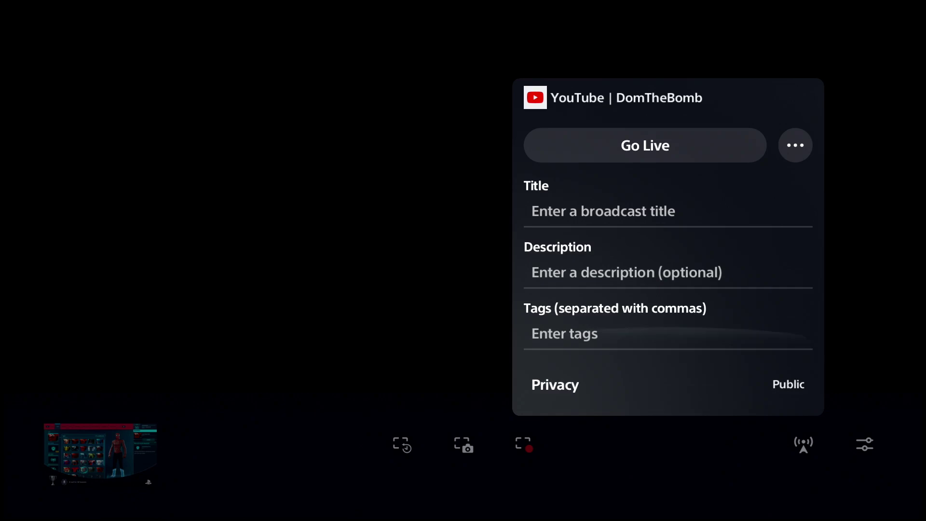
key(Up)
key(Up)
key(Up)
key(Right)
key(Left)
key(Right)
key(Left)
key(Right)
key(Left)
key(Down)
- Leave the broadcast Title, Description and Tags fields empty
key(Return)
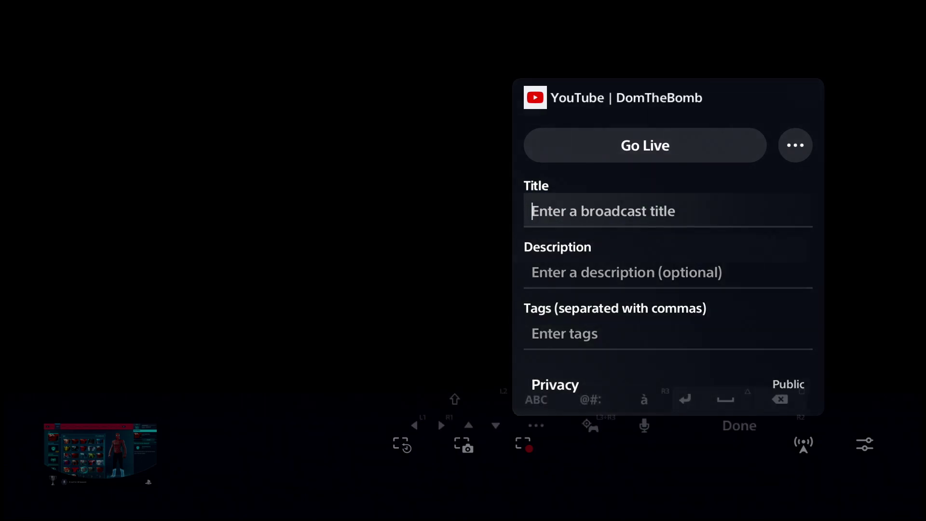
key(Escape)
key(Down)
key(Return)
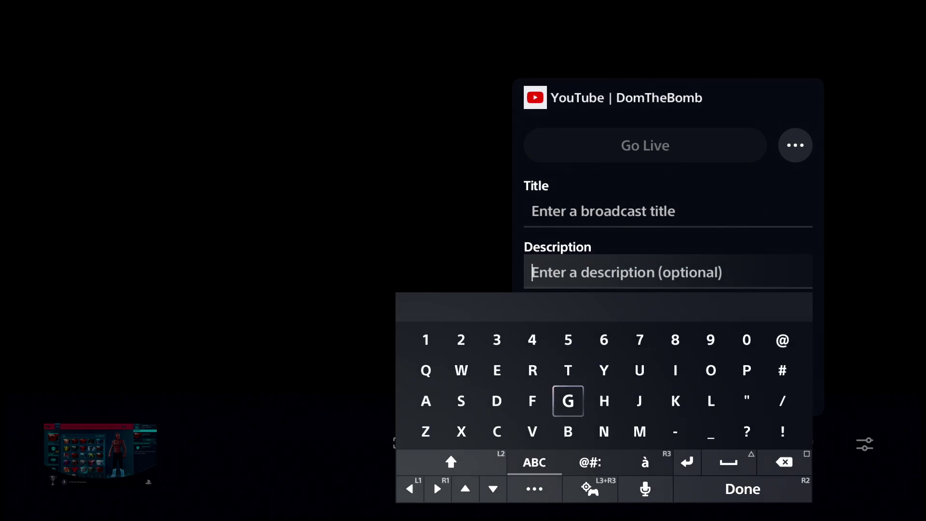
key(Escape)
key(Down)
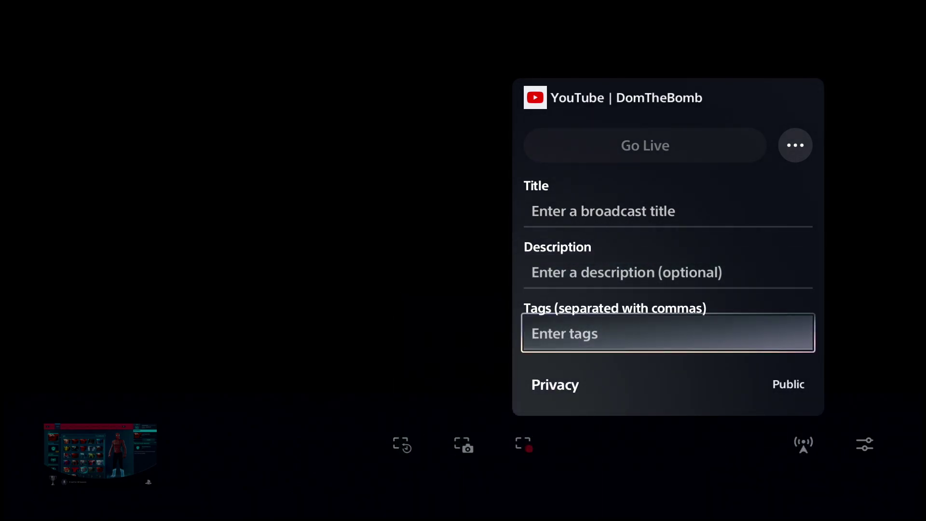
key(Return)
key(Escape)
- Review the Privacy choices (Unlisted, Private) and keep privacy at Public
key(Down)
key(Return)
key(Down)
key(Down)
key(Up)
key(Up)
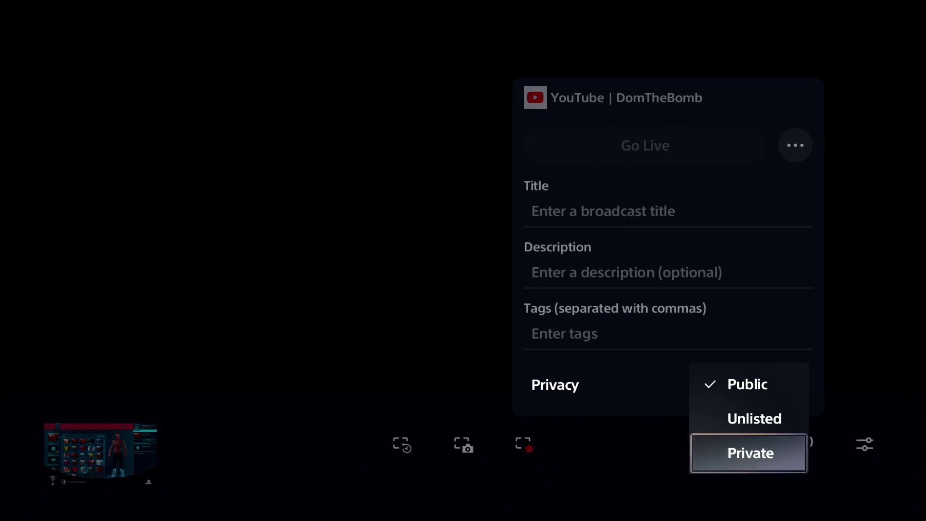
key(Down)
key(Down)
key(Down)
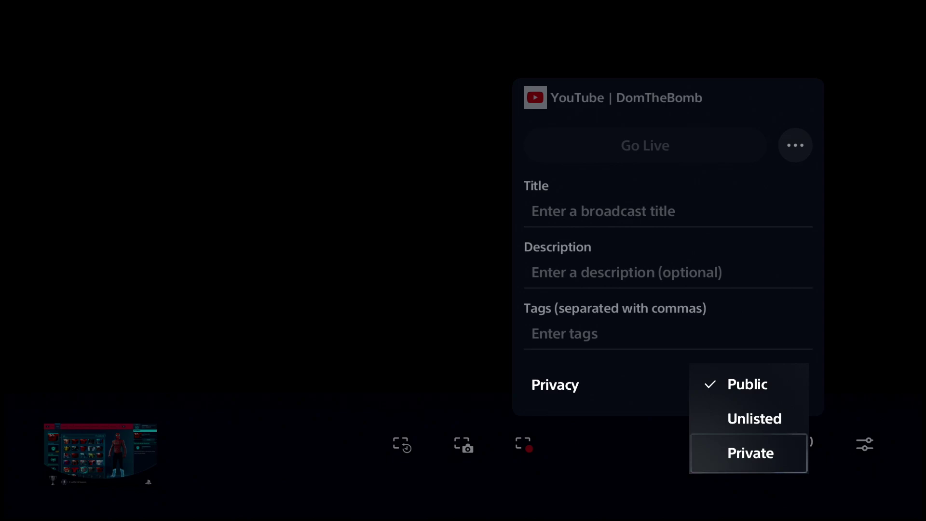
key(Escape)
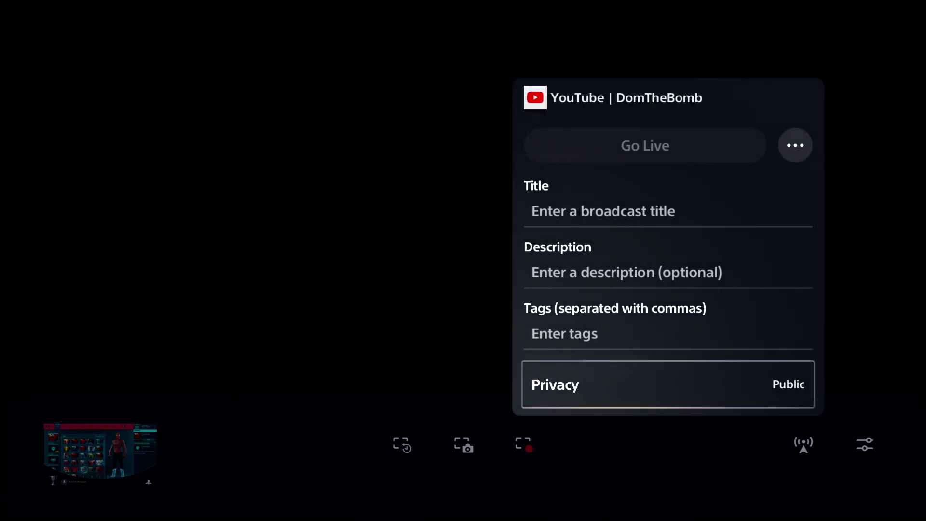
- Open the "..." extra broadcast options menu
key(Up)
key(Up)
key(Up)
key(Up)
key(Right)
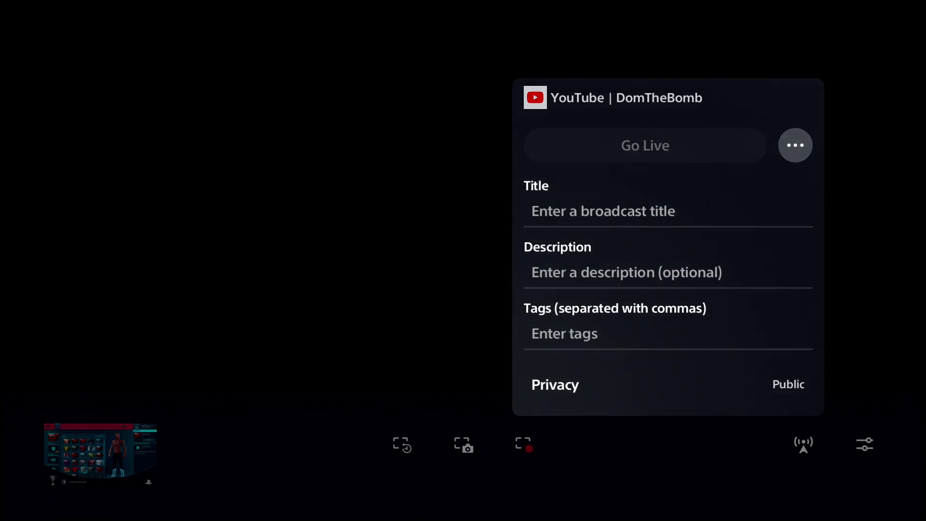
key(Return)
key(Up)
- Glance at Broadcast Options, then open Change Service and compare Twitch and YouTube, settling on YouTube
key(Return)
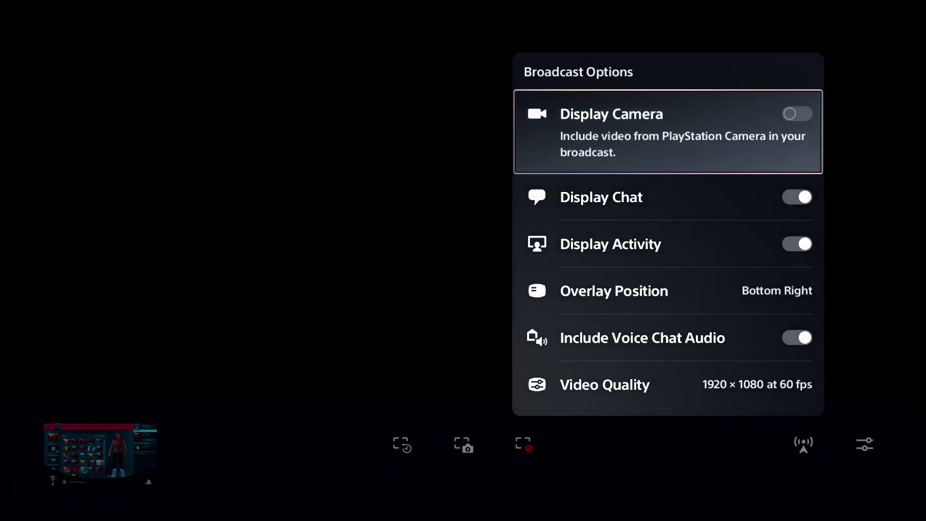
key(Escape)
key(Right)
key(Return)
key(Return)
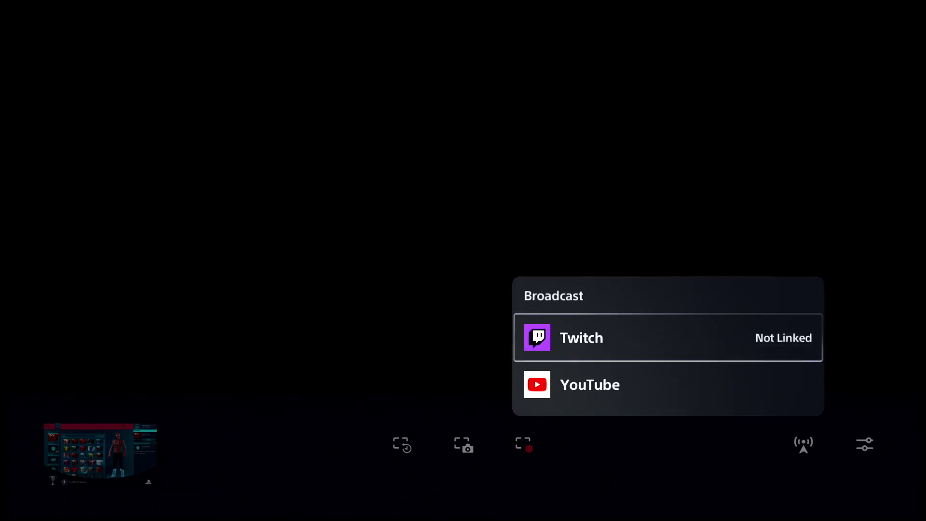
key(Down)
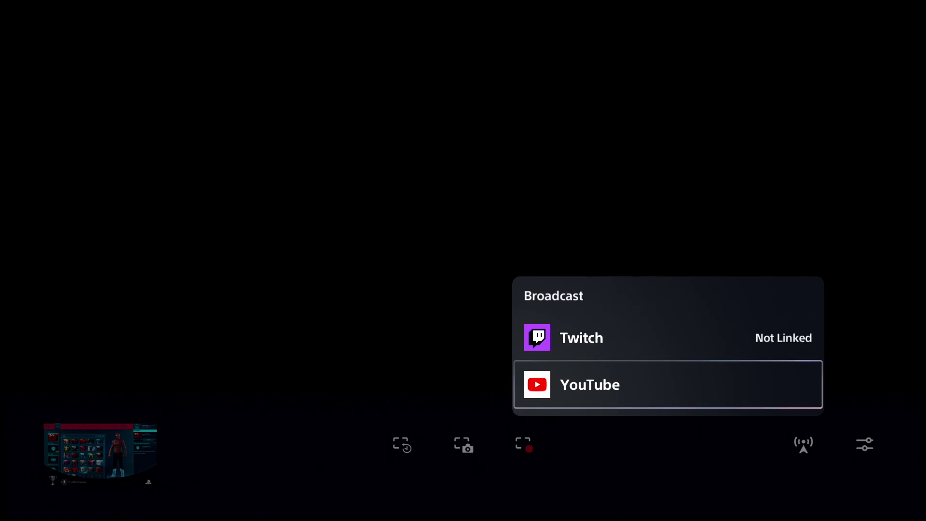
key(Up)
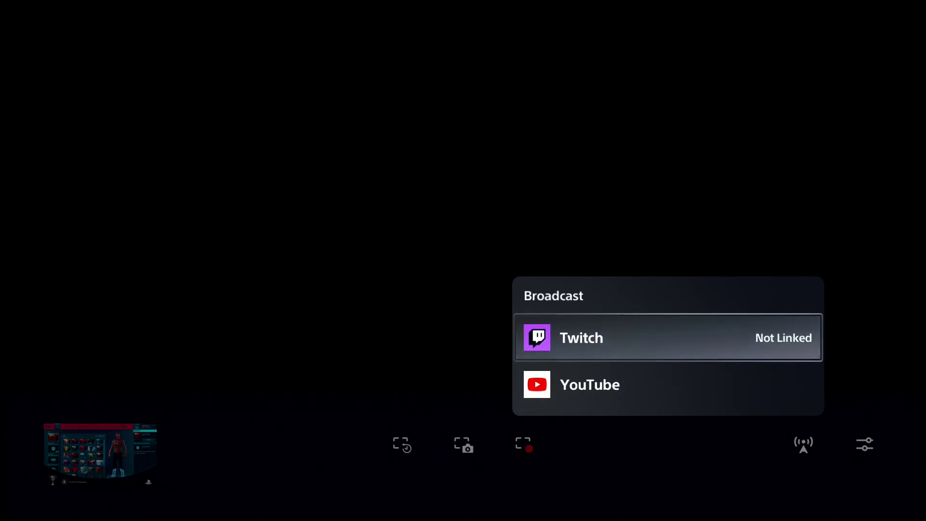
key(Return)
key(Down)
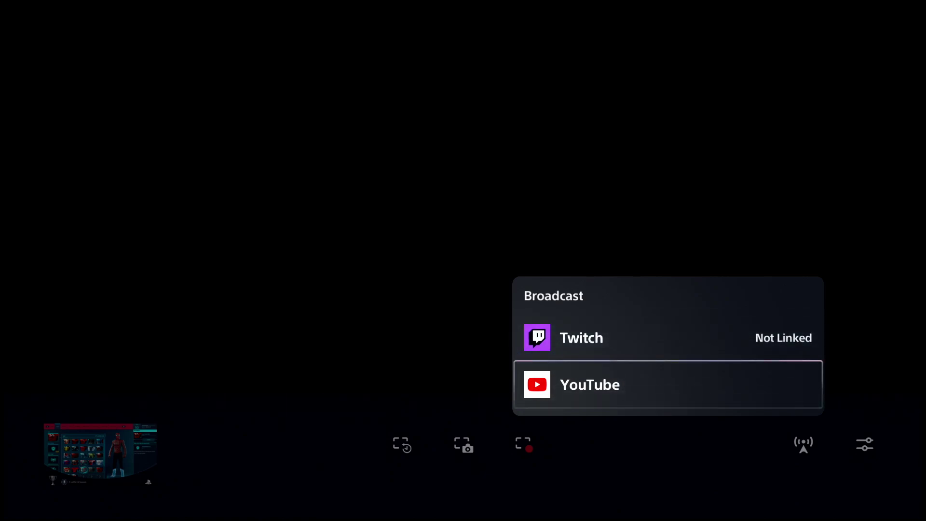